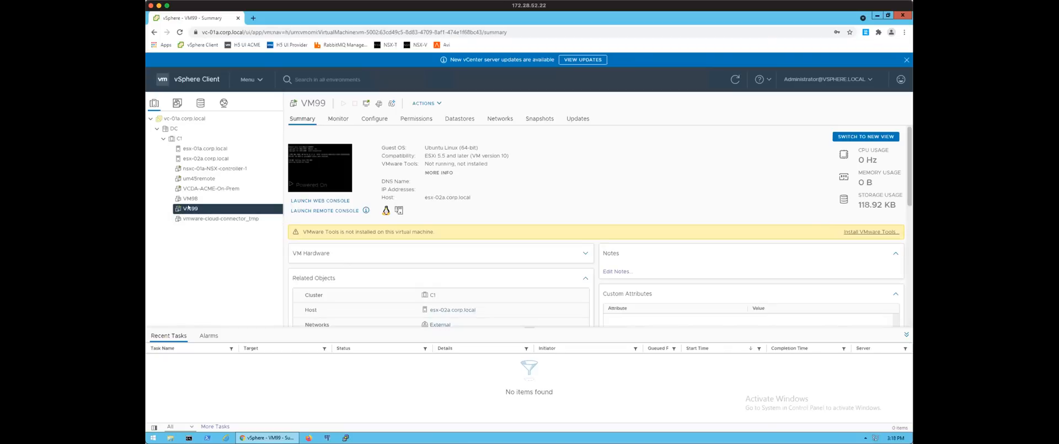
Start a Fast Migration of VM99 and log in to the ACME organization on London-Cloud with the administrator username and account password.
right_click(188, 206)
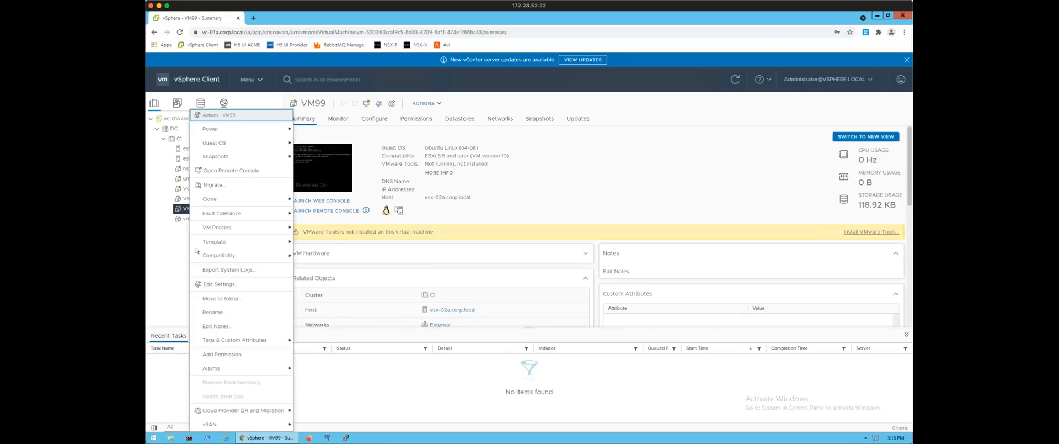
mouse_move(275, 409)
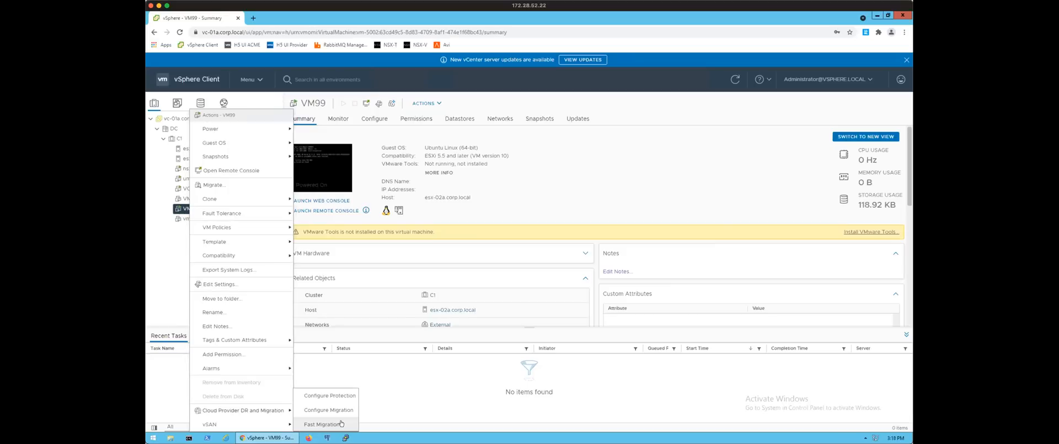
left_click(341, 423)
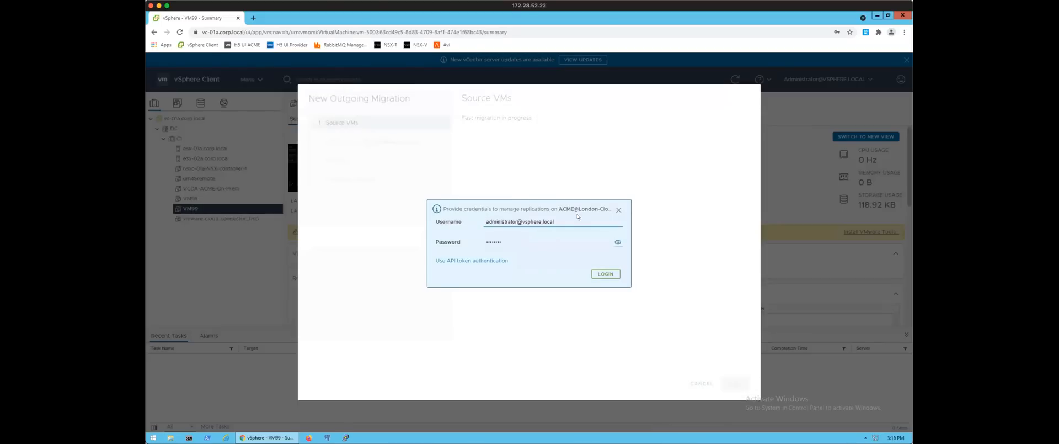
left_click(452, 223)
type("adm")
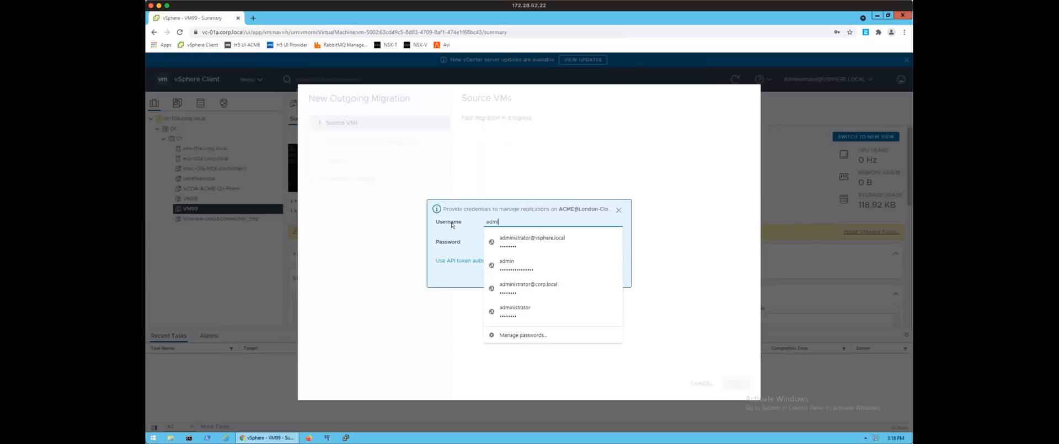
type("in@ACME")
key("Tab")
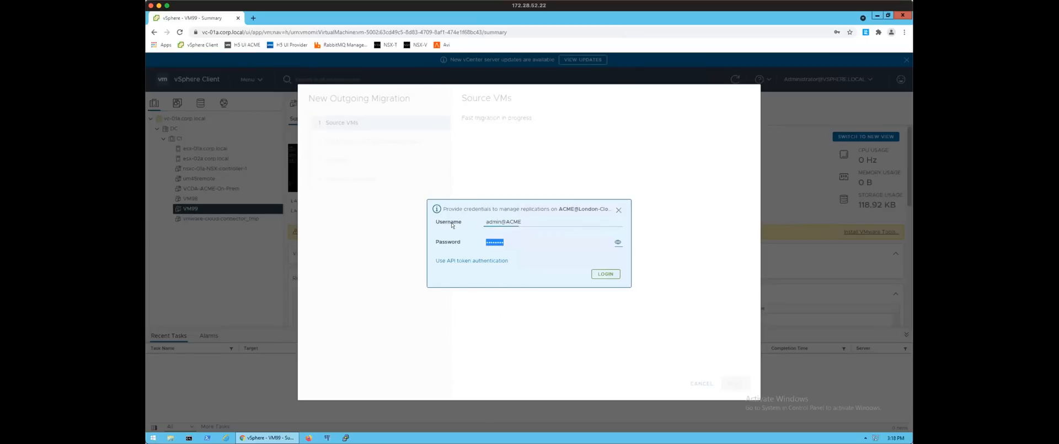
type("VMware1!")
left_click(605, 273)
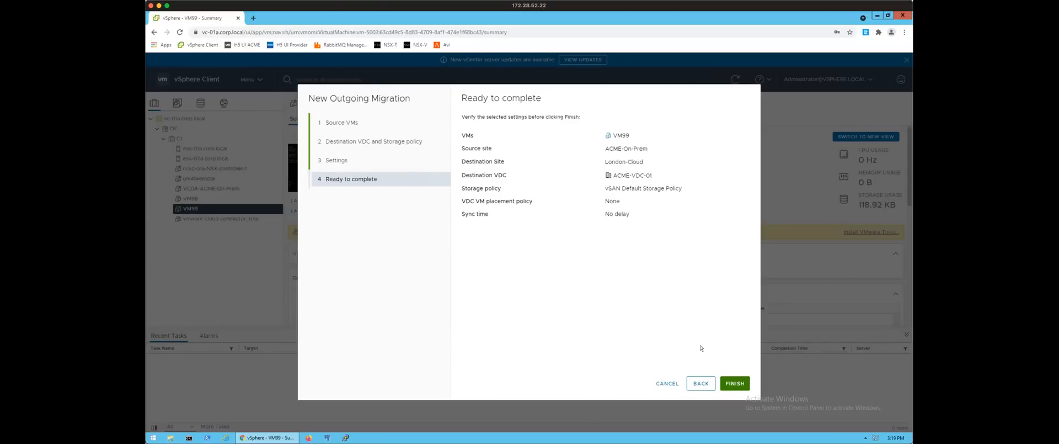
Review VM99's destination VDC, storage policy and replication settings, keep the defaults, and finish the outgoing migration.
left_click(341, 142)
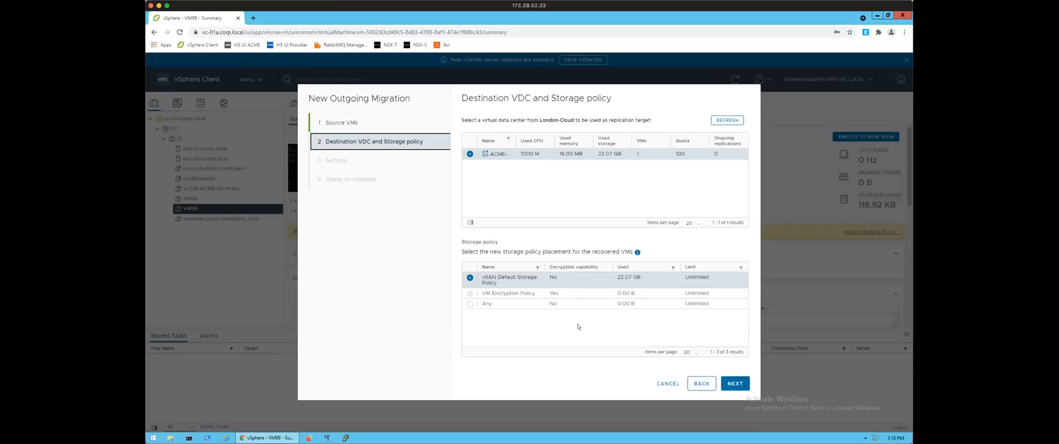
left_click(735, 383)
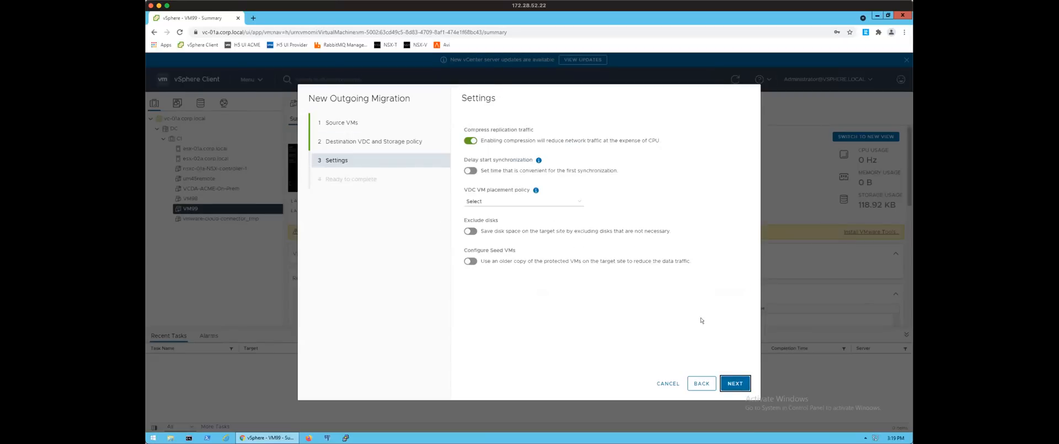
left_click(738, 382)
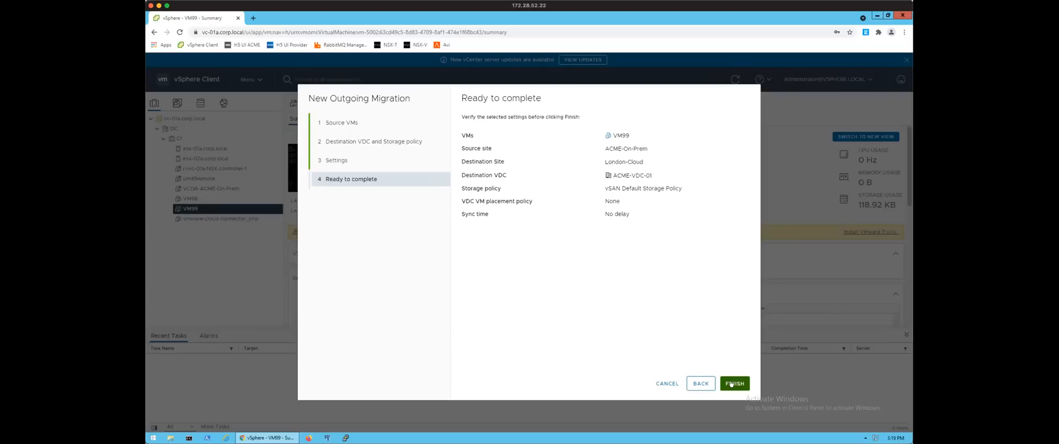
left_click(731, 383)
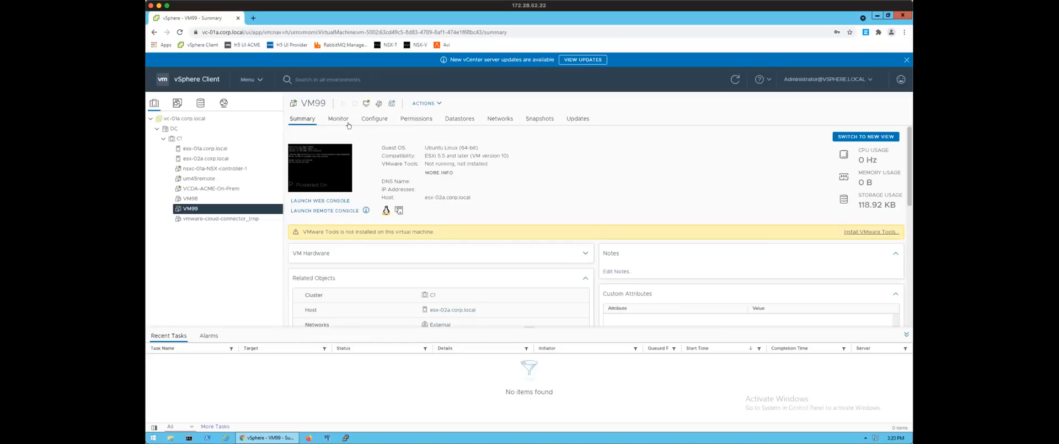
Open the outgoing replications of ACME-On-Prem in Cloud Provider DR and Migration.
left_click(258, 81)
left_click(311, 314)
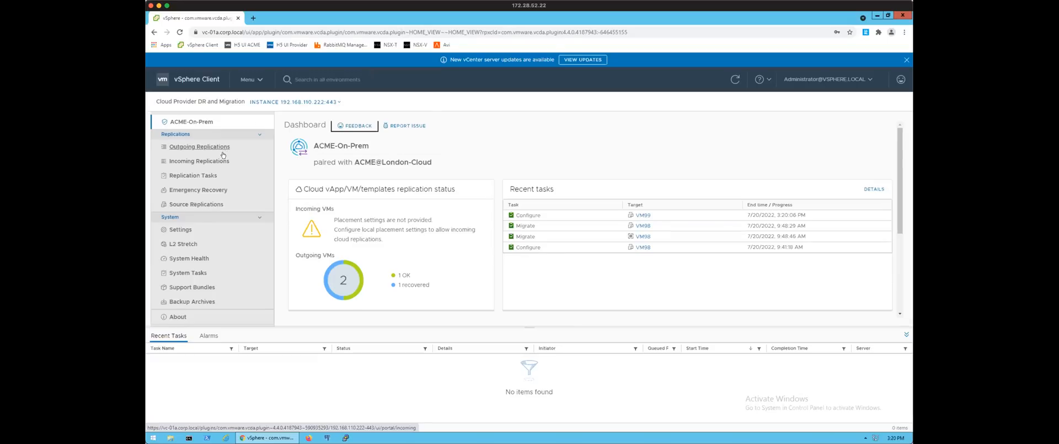
left_click(221, 148)
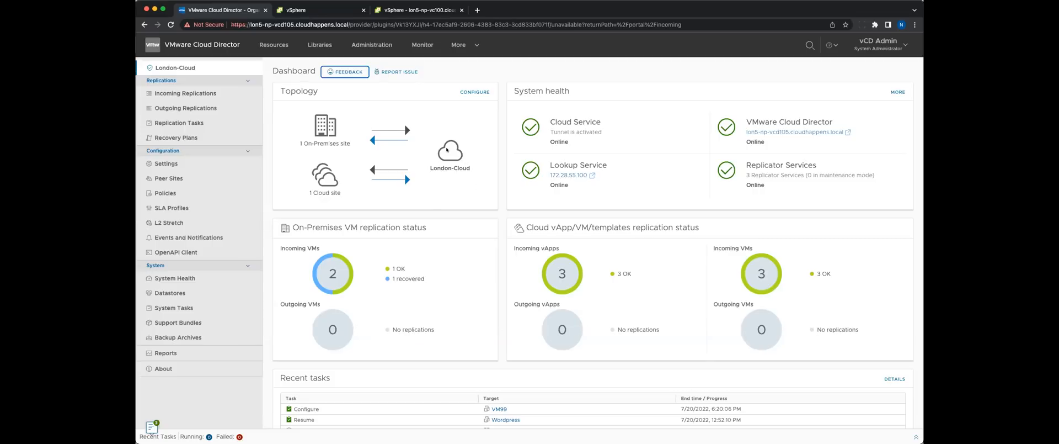
In the London-Cloud site settings, change the default replication owner to Tenant organization.
left_click(191, 163)
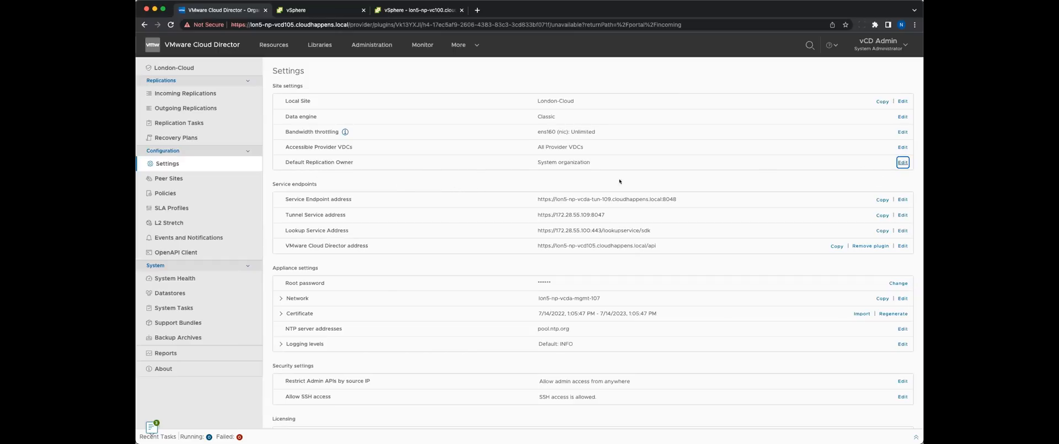
left_click(903, 162)
left_click(458, 257)
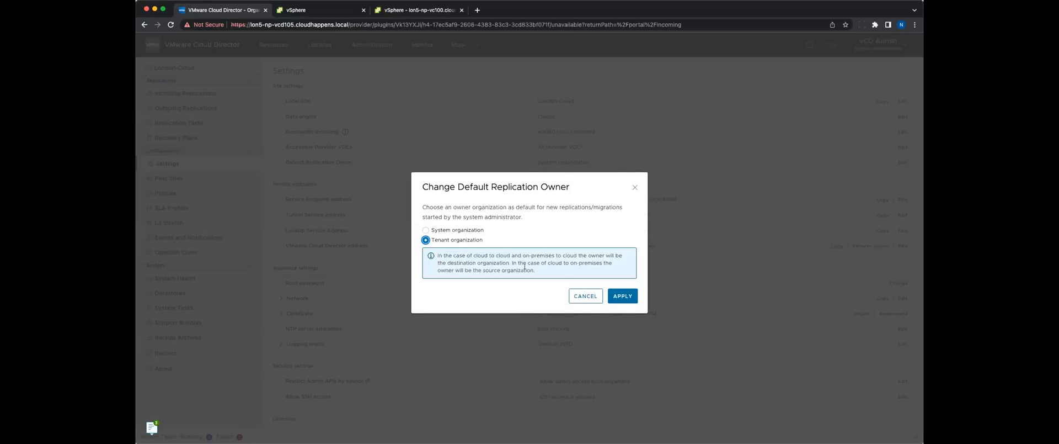
left_click(620, 291)
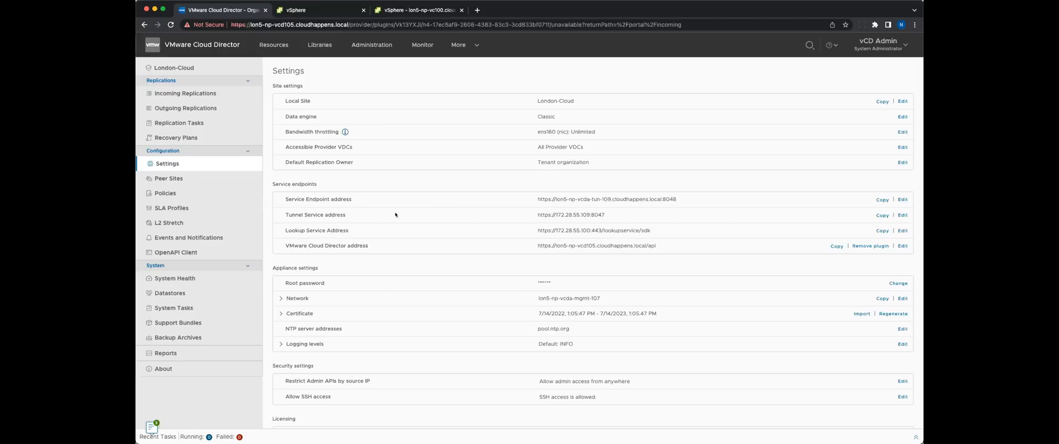
Generate a new London-Cloud support bundle that also collects data from the ACME-On-Prem on-premises site.
left_click(199, 326)
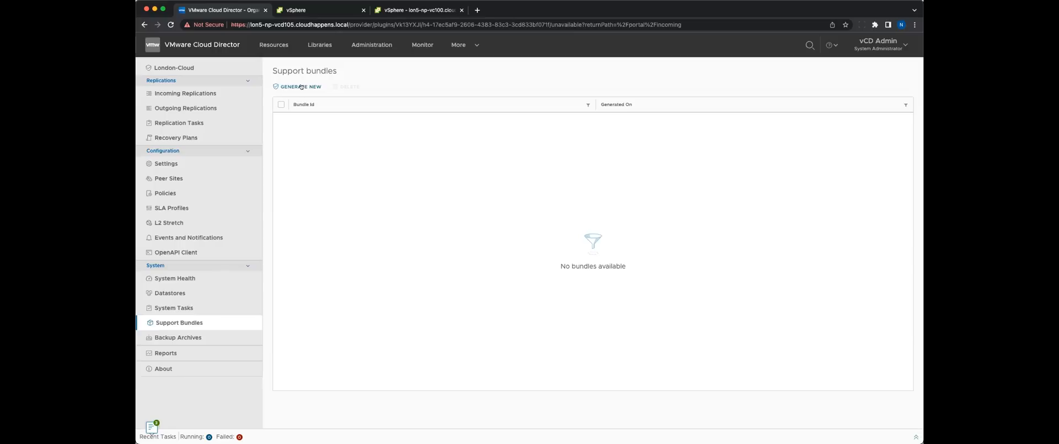
left_click(301, 87)
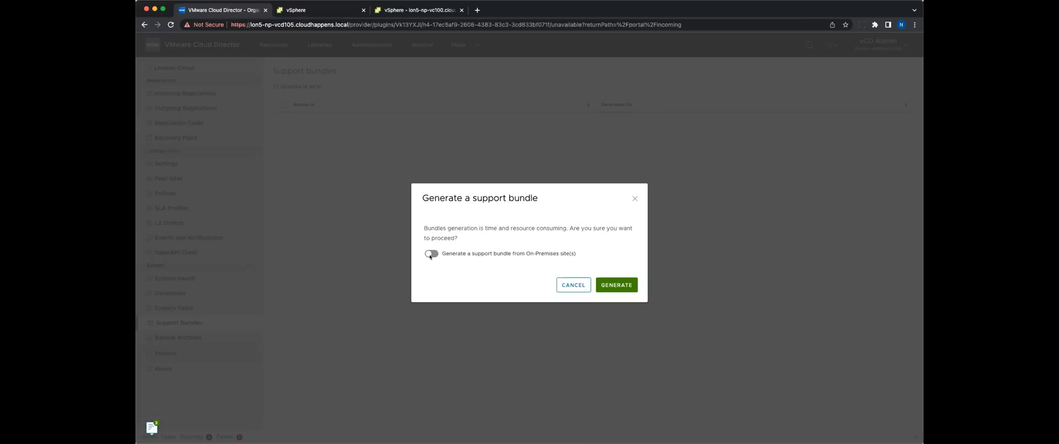
left_click(430, 254)
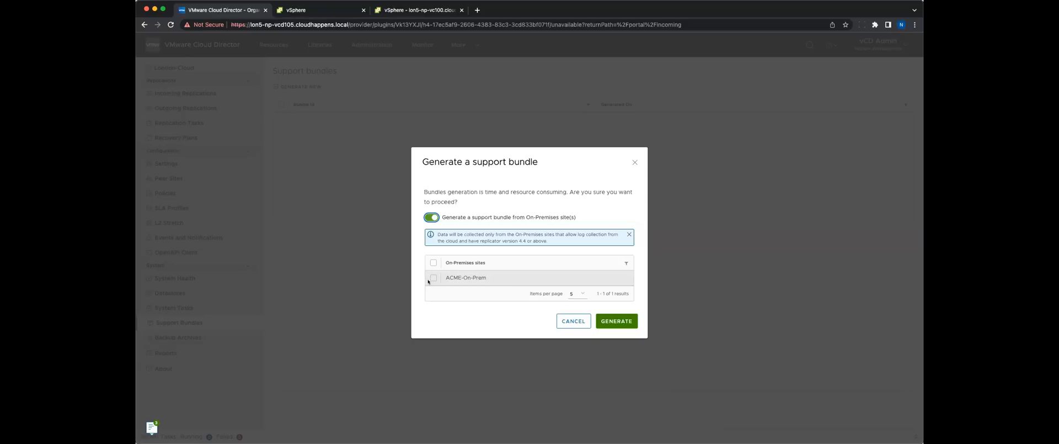
left_click(433, 278)
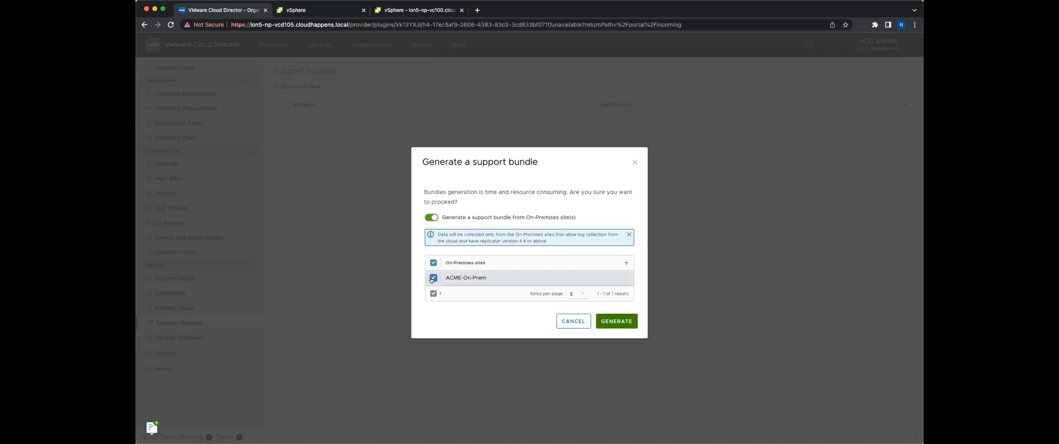
left_click(603, 318)
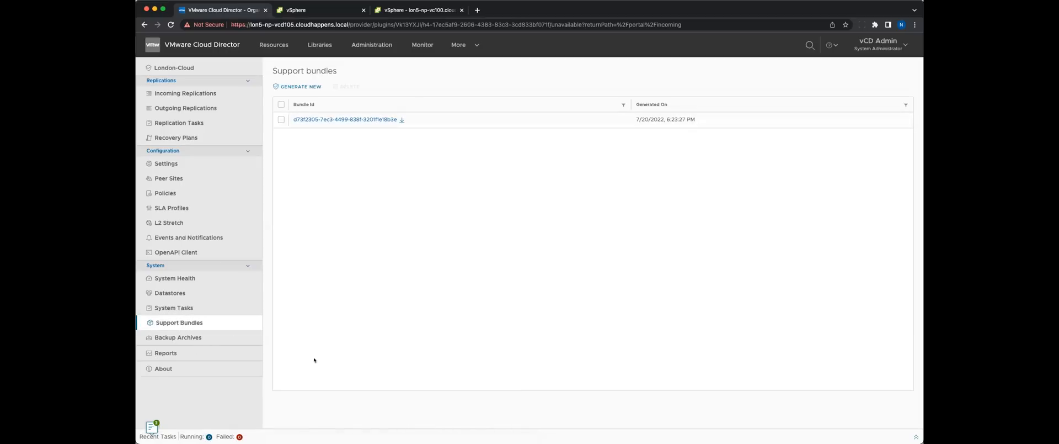
Examine the RPO compliance report for the ACME organization, trying the violations-only and hide-deleted-replications filters and switching them back off.
left_click(175, 350)
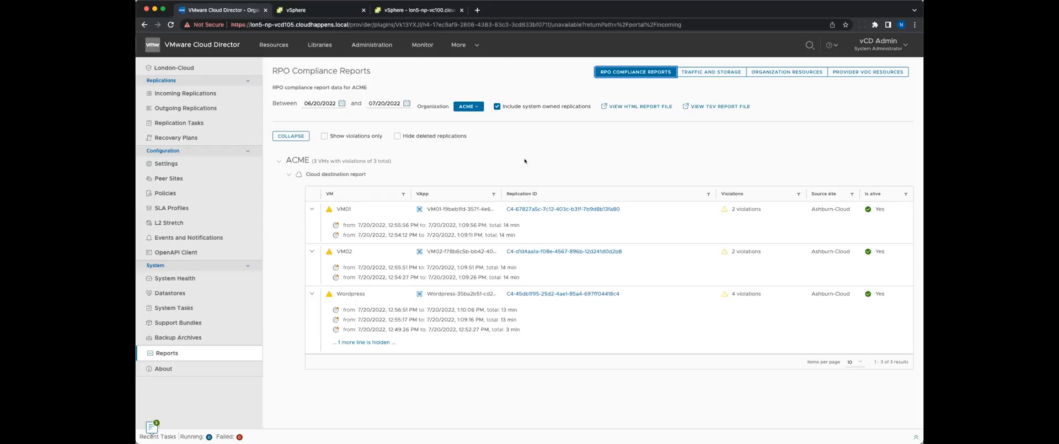
left_click(467, 106)
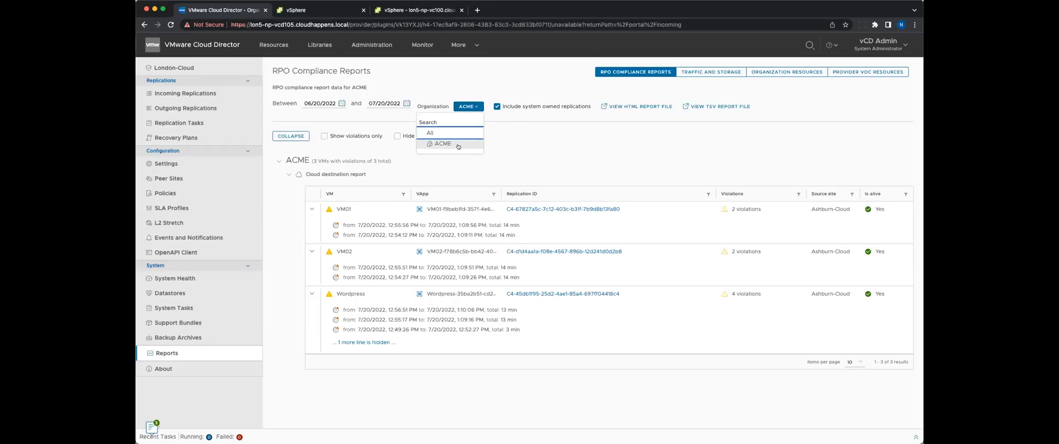
left_click(509, 143)
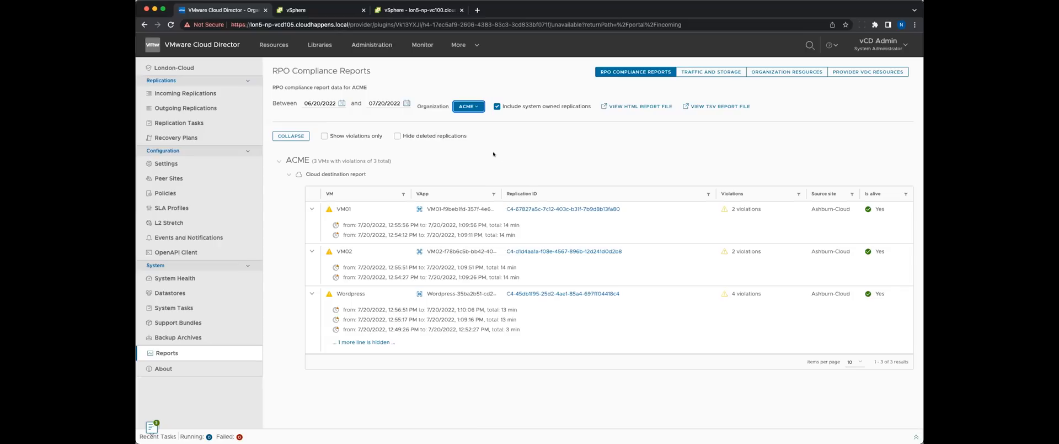
left_click(324, 137)
left_click(324, 136)
left_click(396, 136)
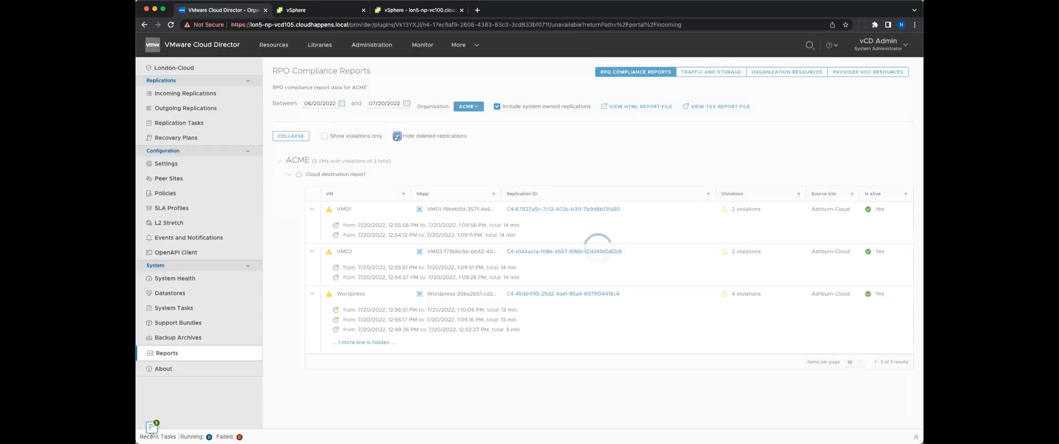
left_click(397, 136)
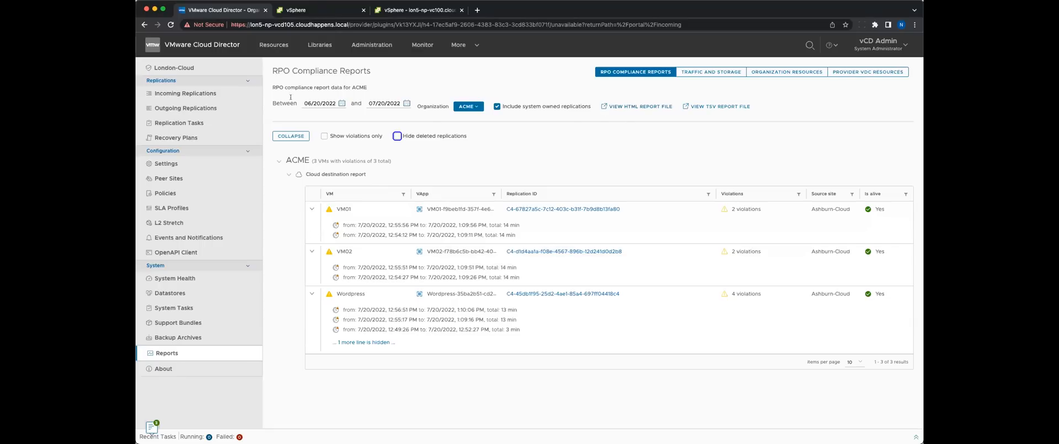
View the ACME RPO compliance report as an HTML file and as a TSV file, closing each one.
left_click(628, 106)
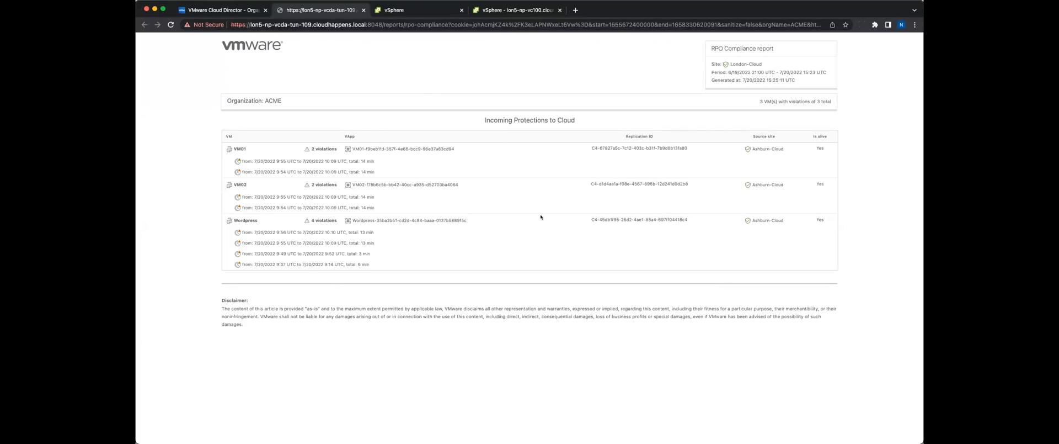
left_click(364, 9)
left_click(720, 107)
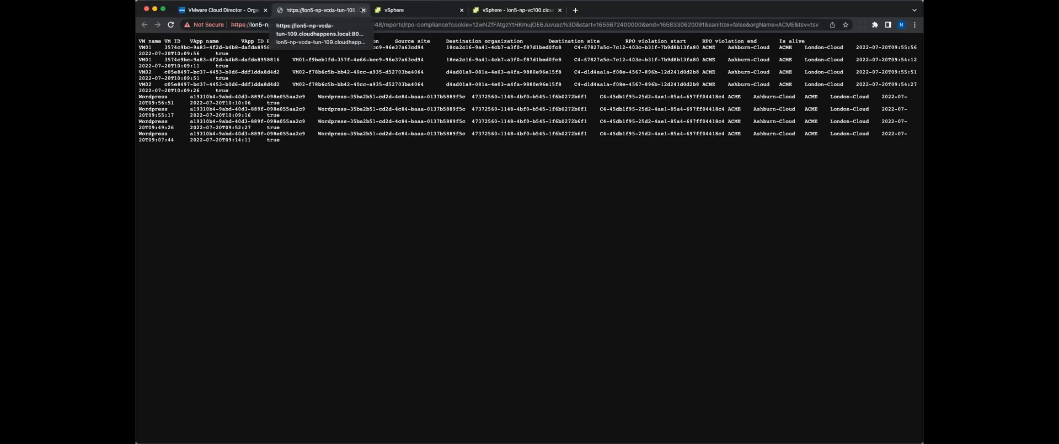
left_click(363, 10)
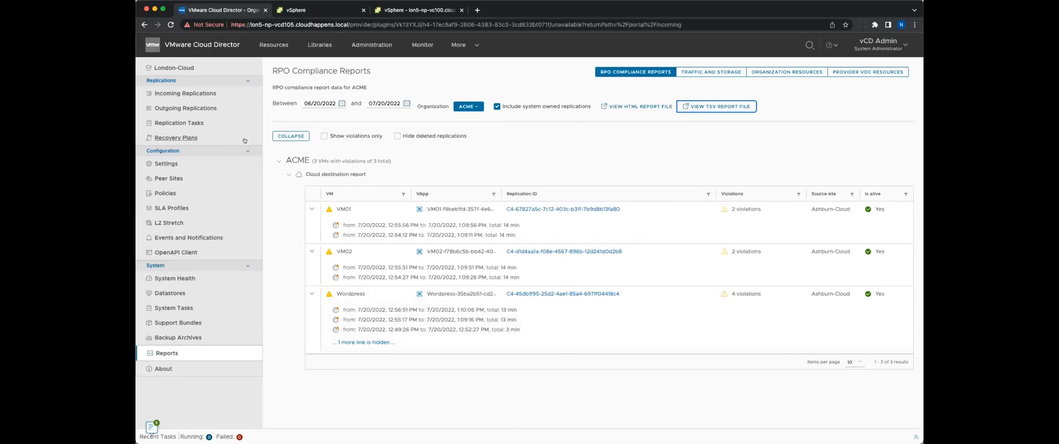
Start a failover of the recovery plan DR Plan 01.
left_click(219, 138)
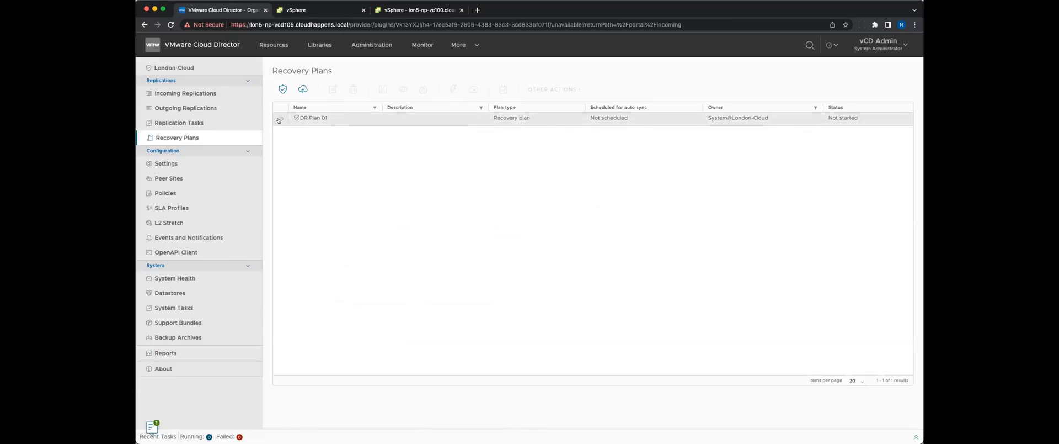
left_click(279, 119)
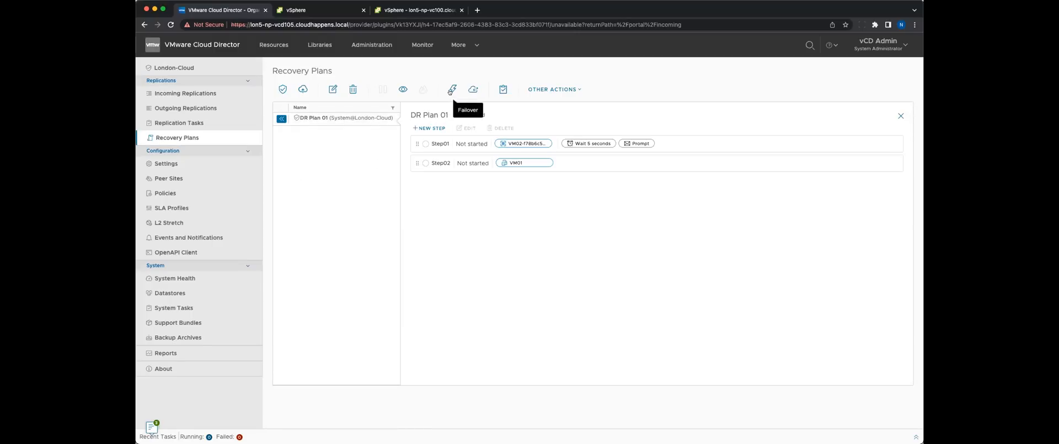
left_click(452, 90)
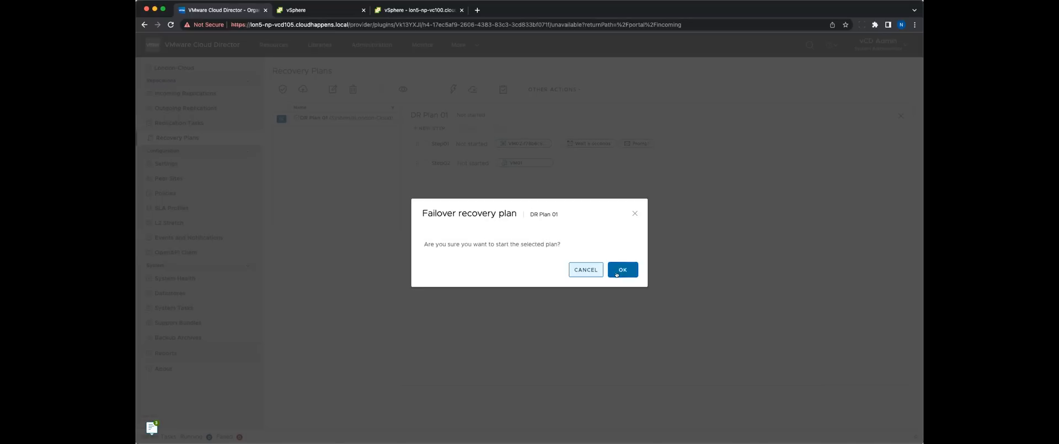
left_click(617, 272)
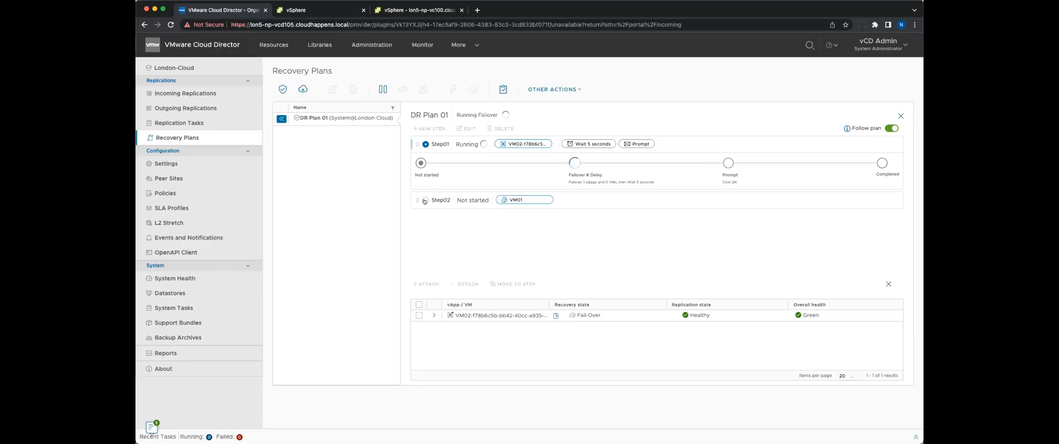
Inspect Step02 and Step01 of the running DR Plan 01, turn Follow plan back on, and check the plan's other actions.
left_click(425, 199)
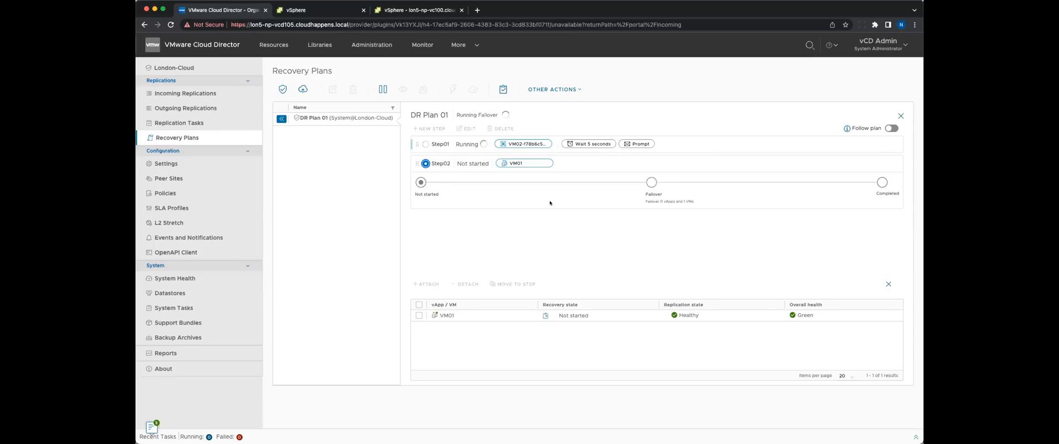
left_click(426, 144)
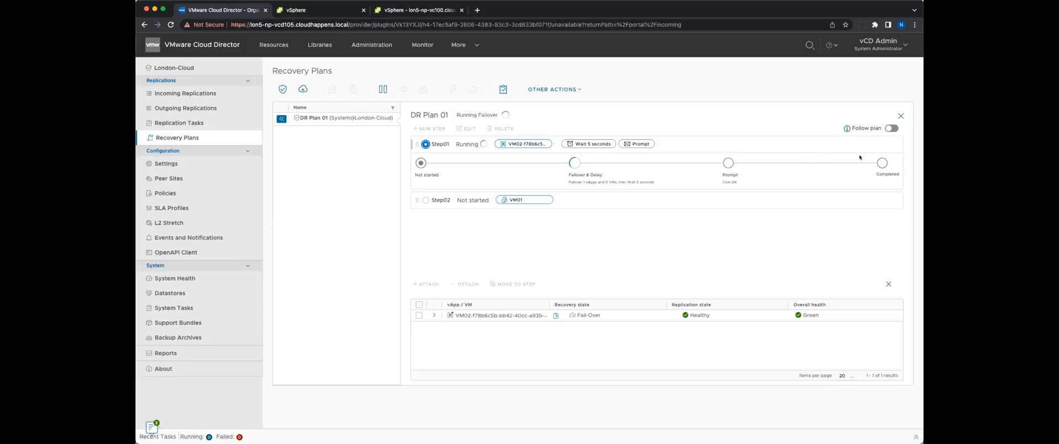
left_click(892, 130)
left_click(542, 92)
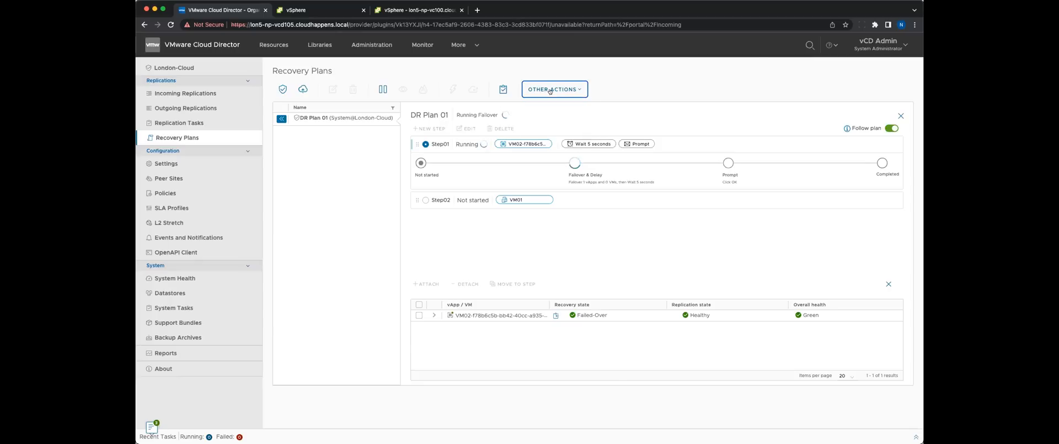
View the recovery plan report files of DR Plan 01's earliest test and its failed test, closing each file and the reports list.
left_click(554, 154)
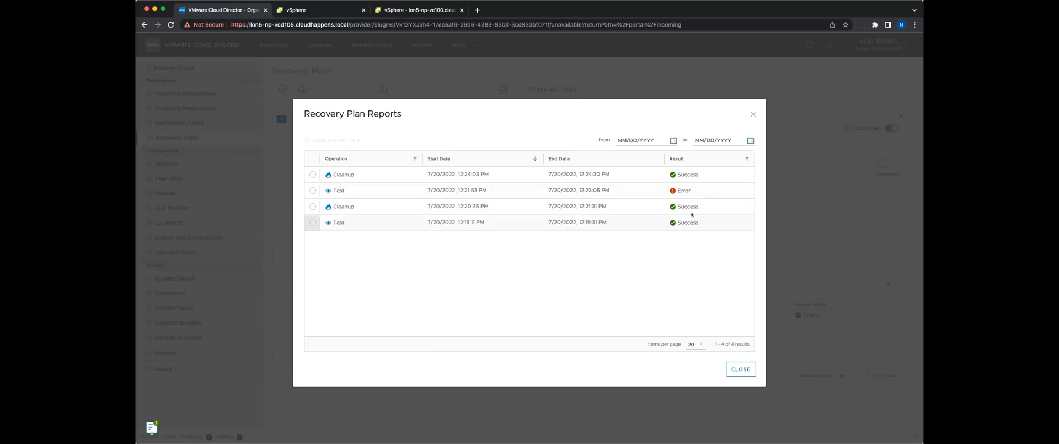
left_click(313, 221)
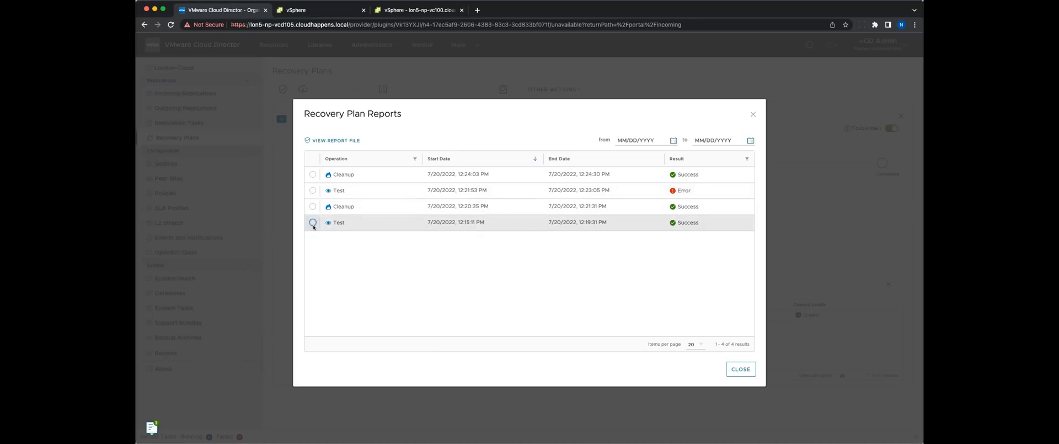
left_click(332, 140)
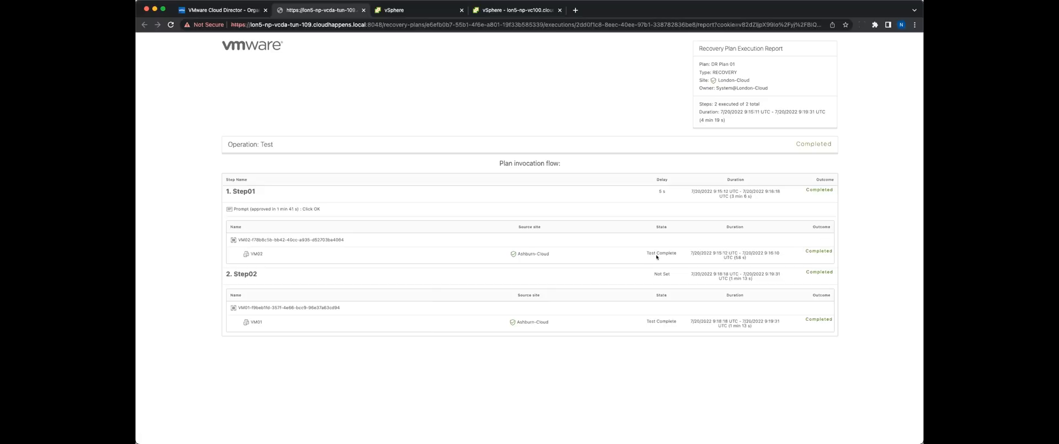
left_click(363, 10)
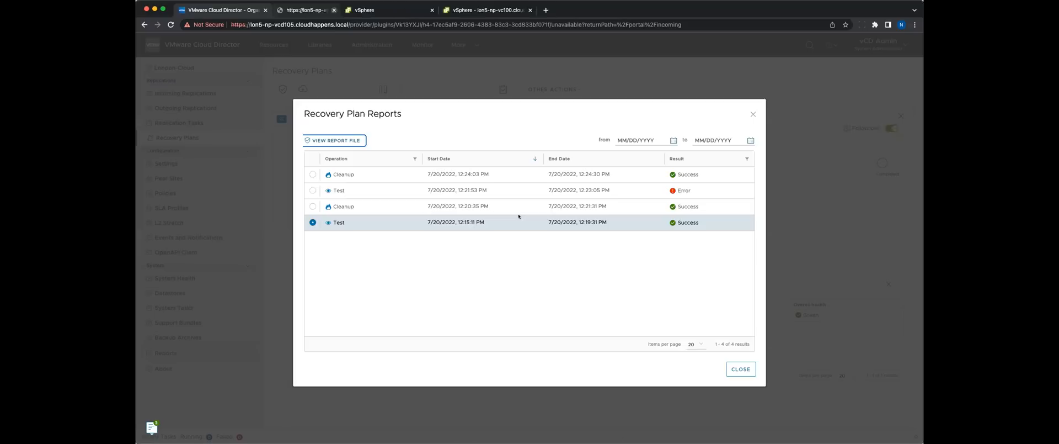
left_click(312, 190)
left_click(334, 140)
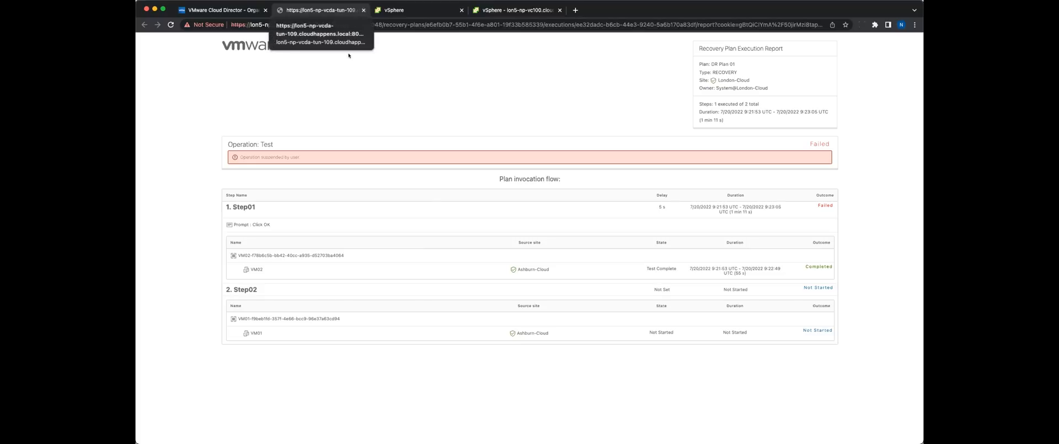
left_click(363, 10)
left_click(741, 368)
Approve the Step01 prompt of the running DR Plan 01 failover.
left_click(590, 116)
left_click(624, 264)
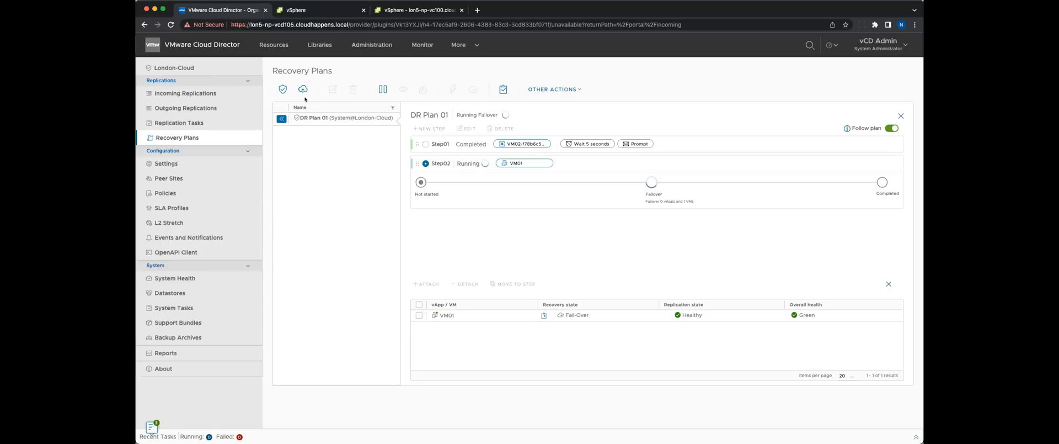
Switch to the vSphere Client of lon5-np-vc100.cloudhappens.local and view the summary of the lon5-np-vcda-110 virtual machine.
left_click(314, 11)
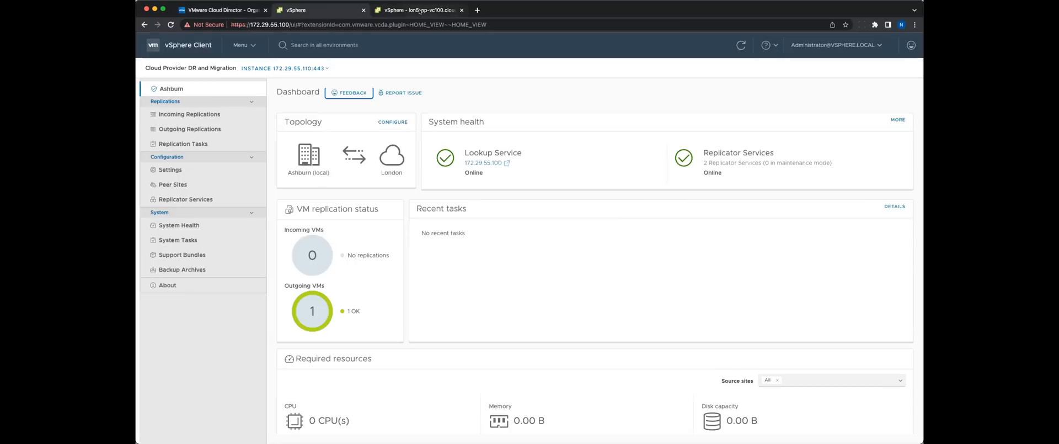
left_click(421, 11)
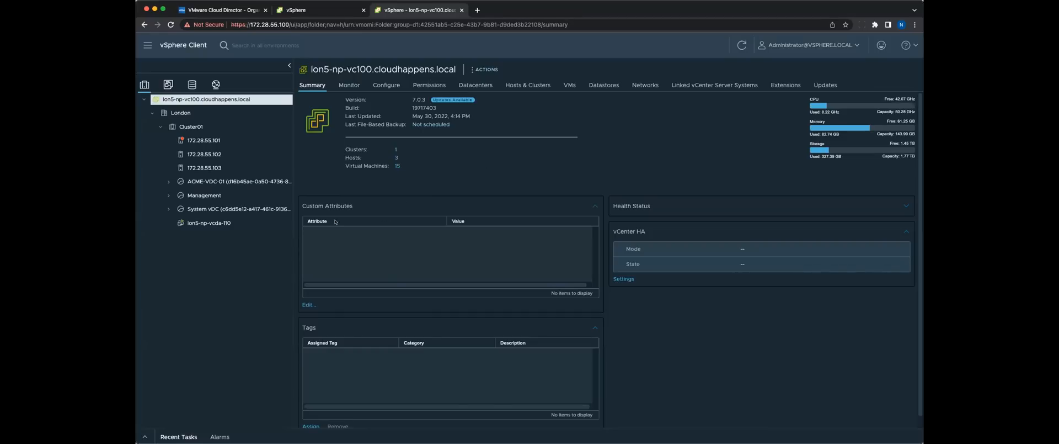
left_click(236, 222)
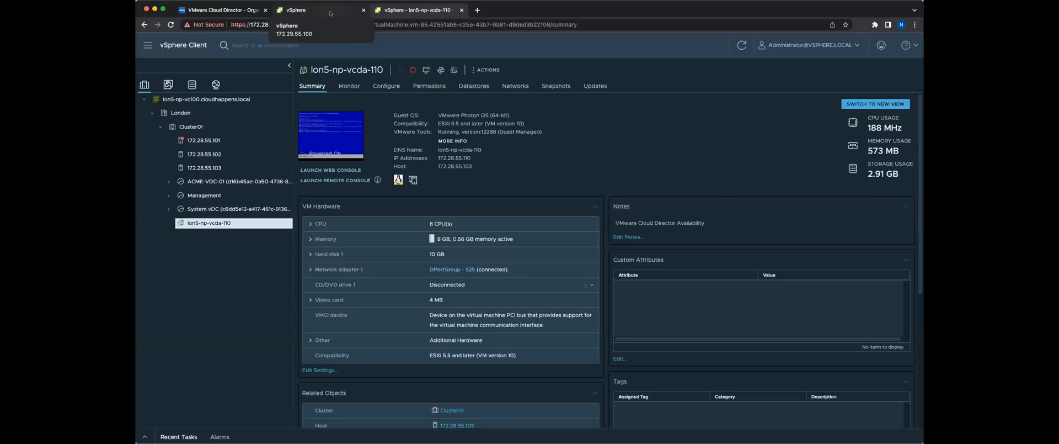
Review the Ashburn instance's peer sites and its new pairing form, cancel the form, and return to the dashboard.
left_click(331, 12)
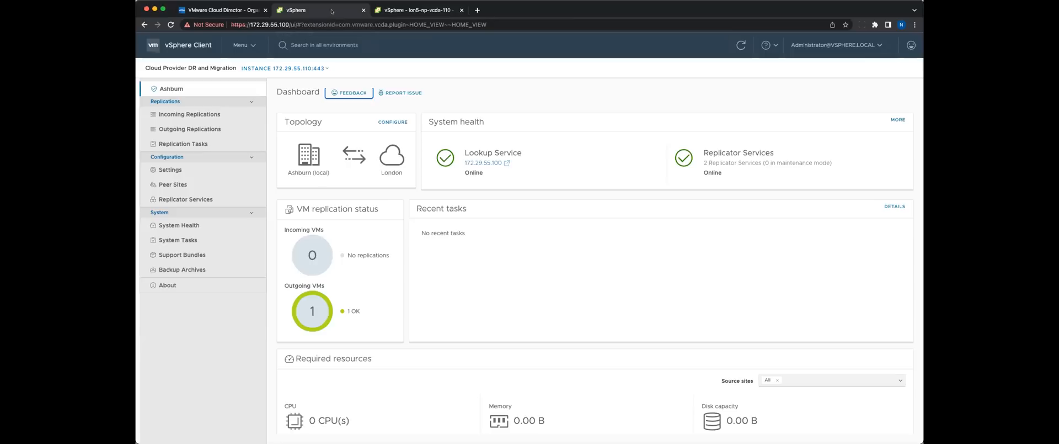
left_click(178, 185)
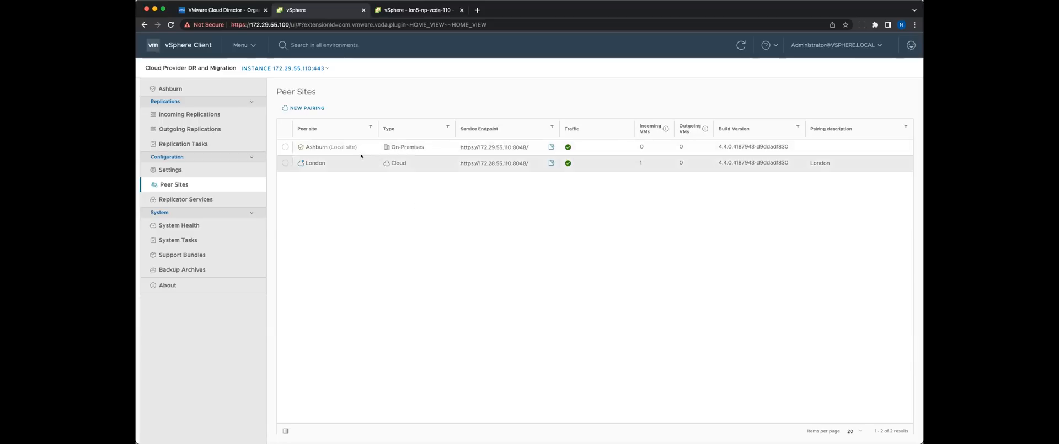
left_click(304, 108)
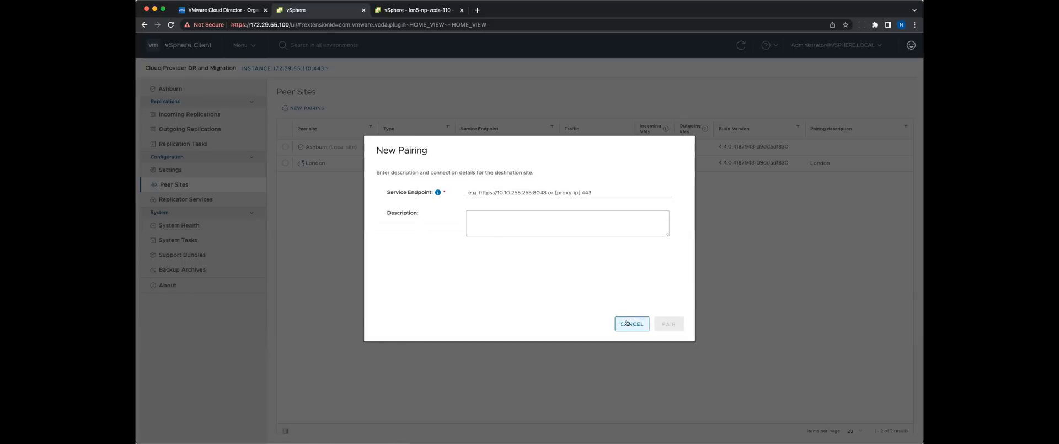
left_click(627, 322)
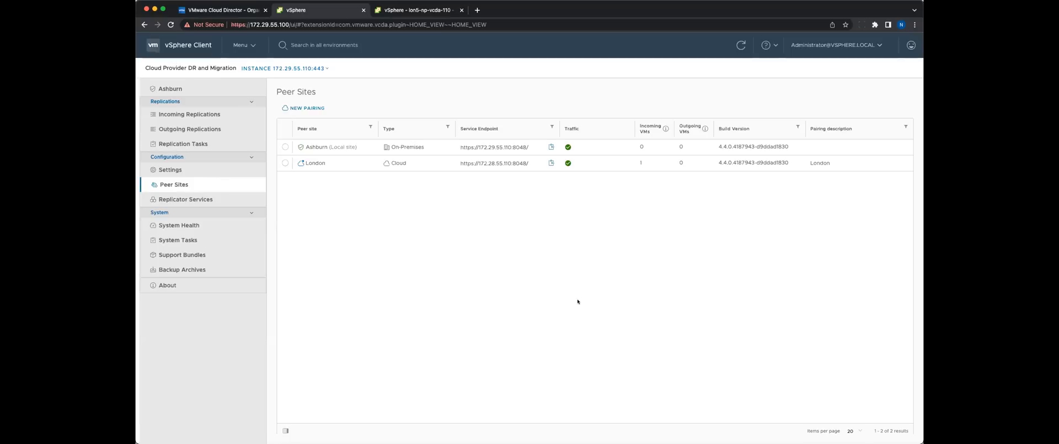
left_click(205, 89)
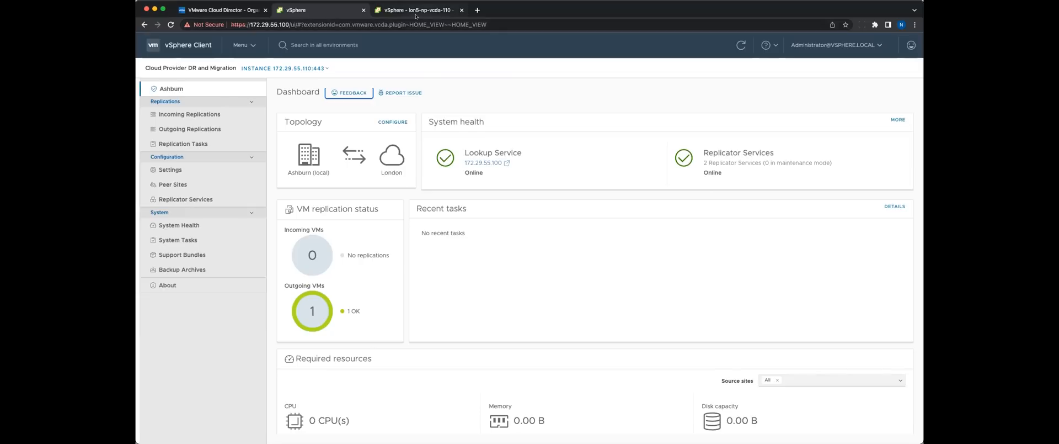
Start a new outgoing protection for VM100 with London as the destination site and vsanDatastore as the datastore.
left_click(211, 127)
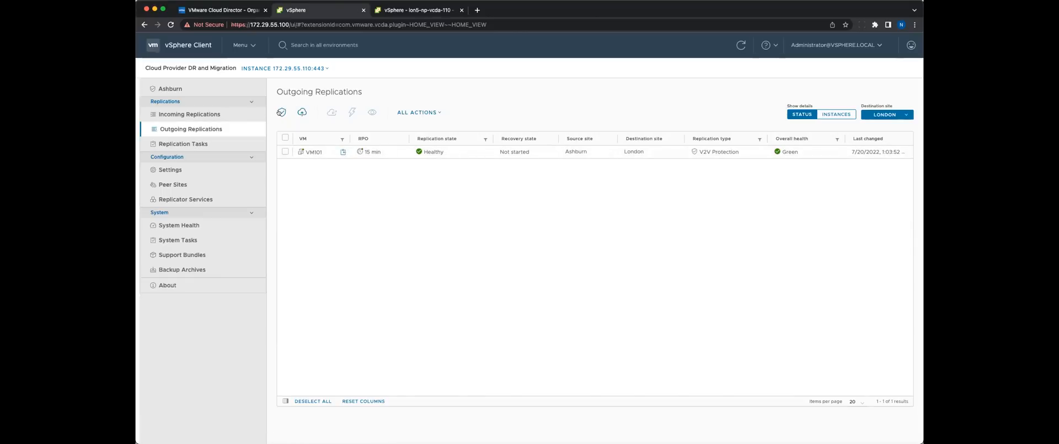
left_click(282, 113)
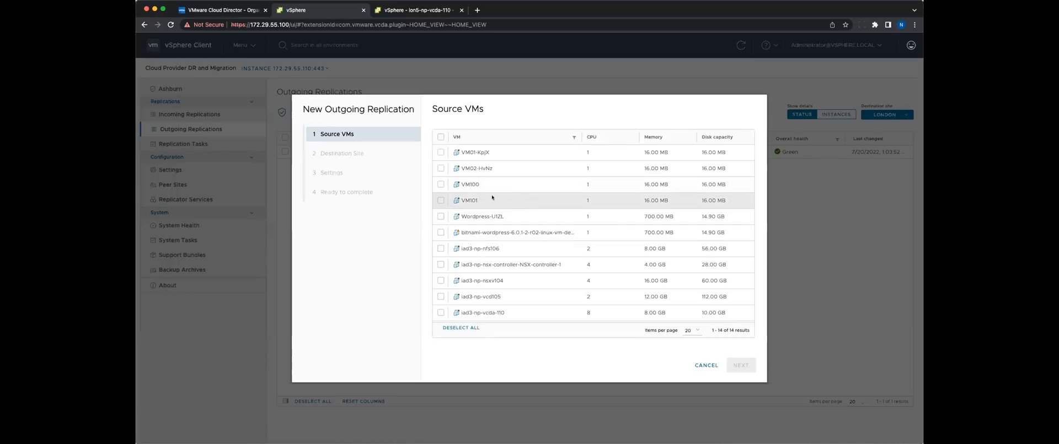
left_click(440, 184)
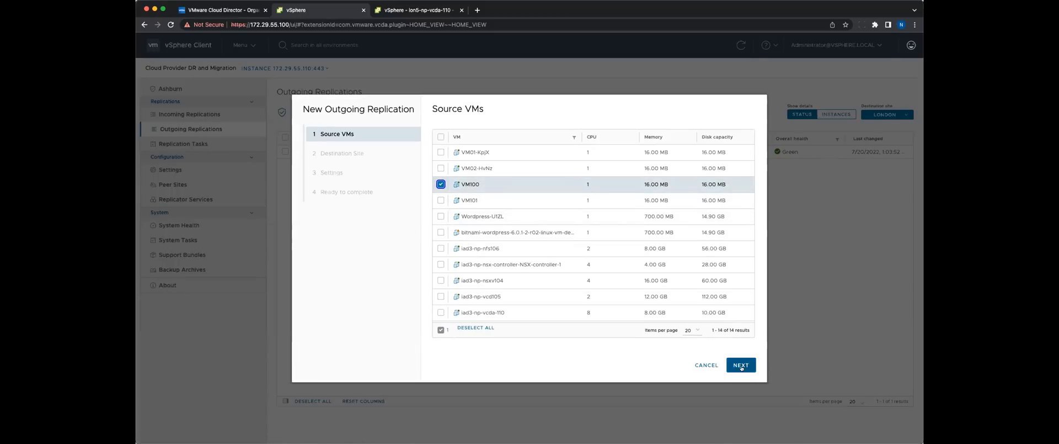
left_click(742, 364)
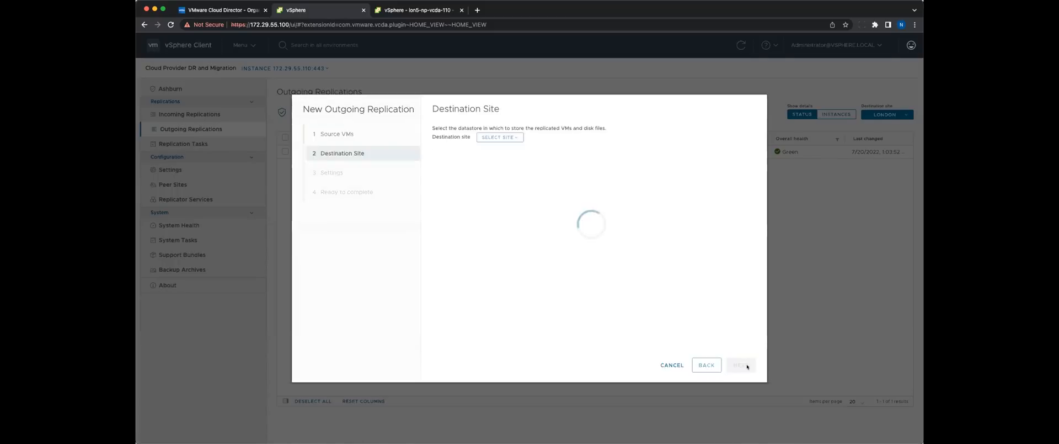
left_click(497, 137)
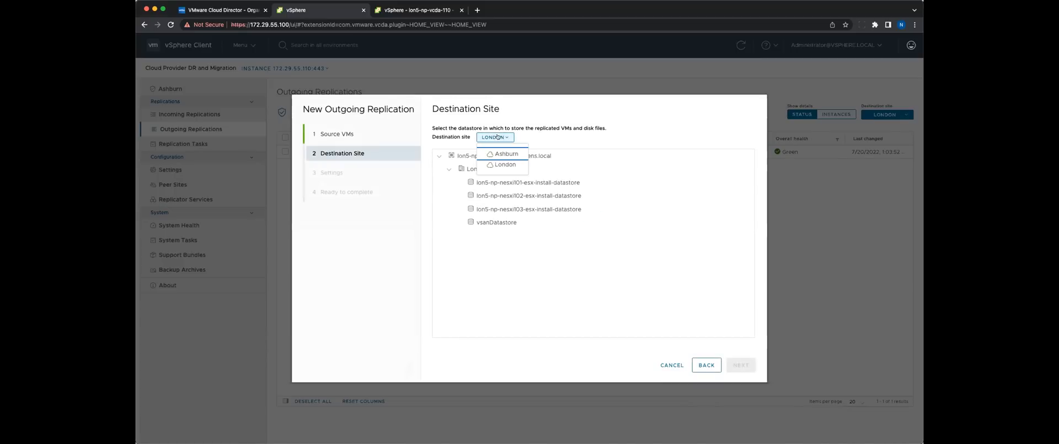
left_click(498, 137)
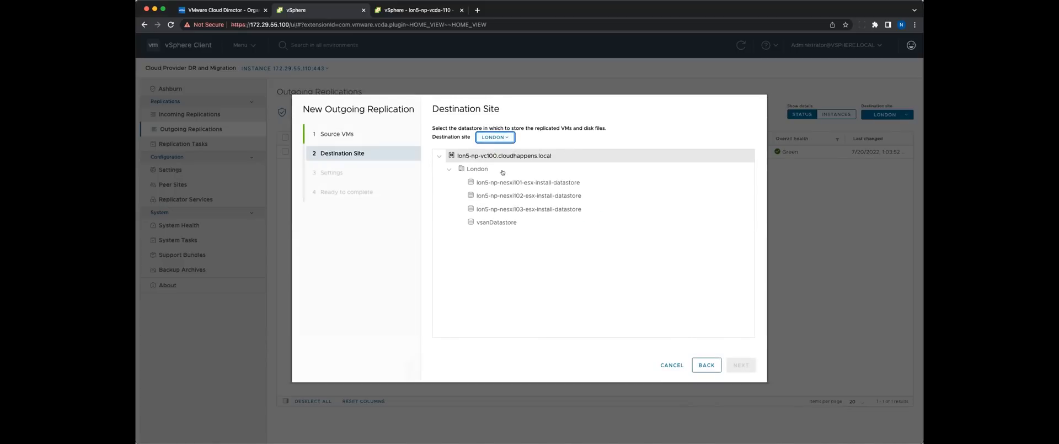
left_click(522, 222)
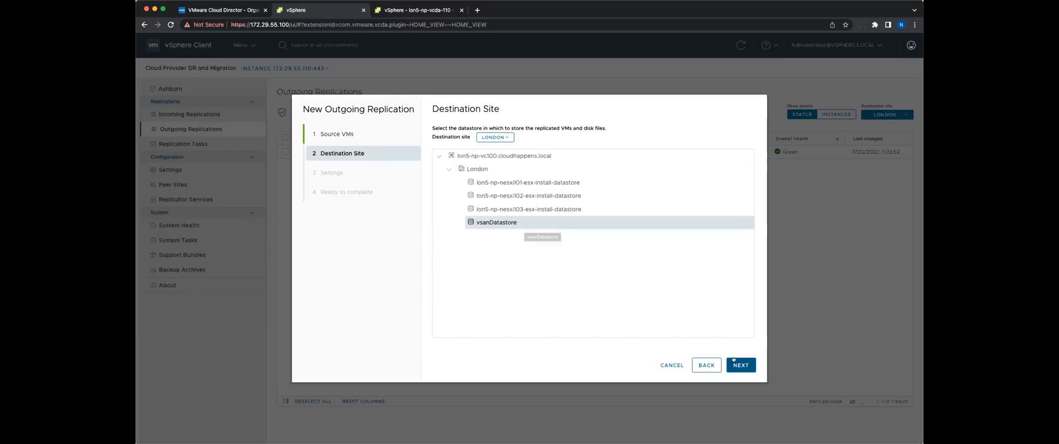
left_click(745, 365)
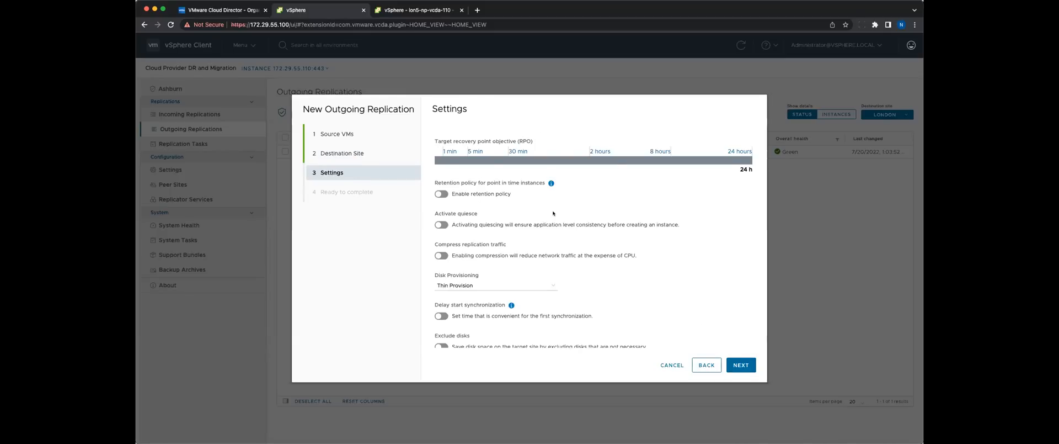
Set the target RPO to 30 min and enable a retention policy with three rules of 4 instances, 1, 2 and 3 days apart.
left_click(511, 159)
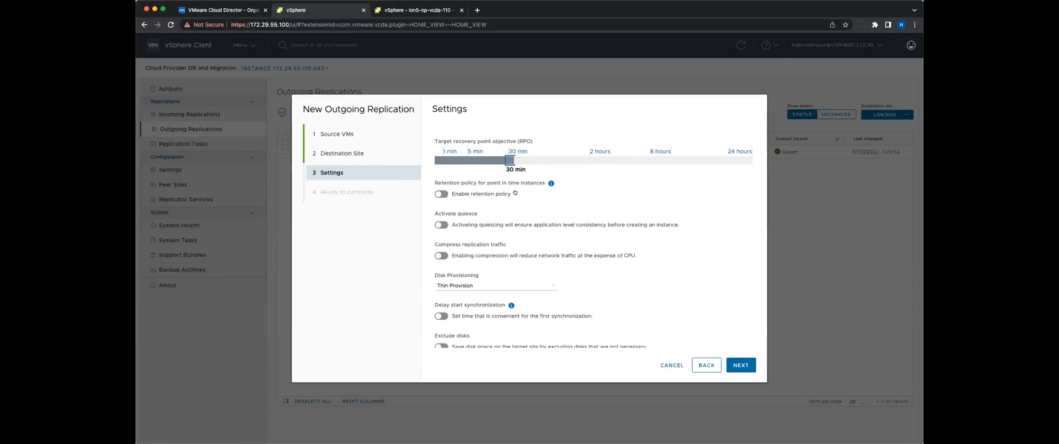
left_click(442, 194)
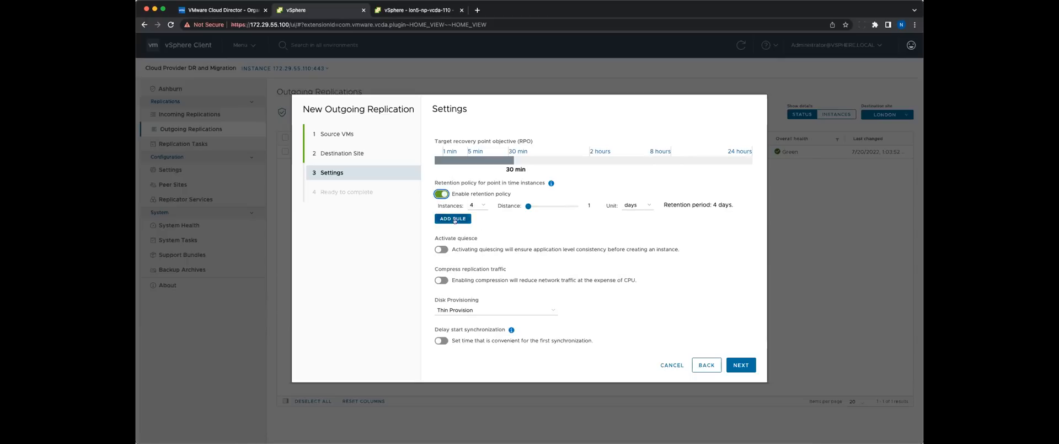
left_click(452, 220)
left_click(453, 238)
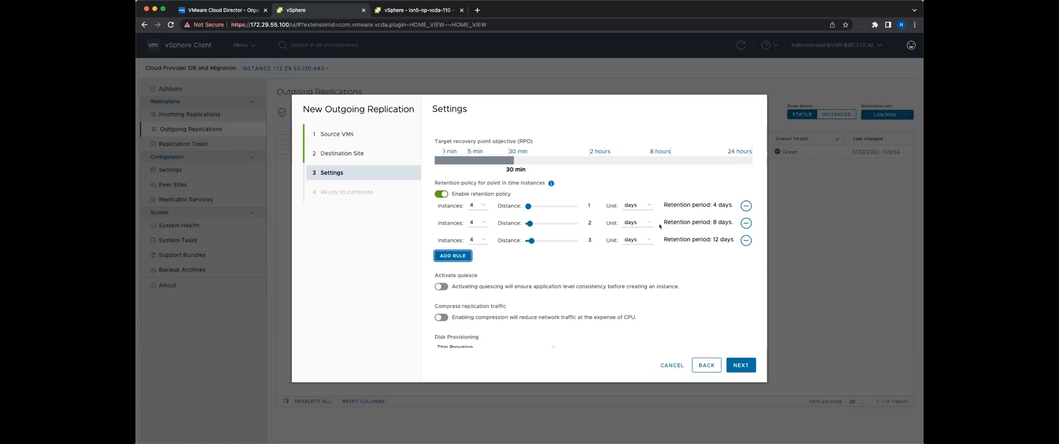
Check the disk provisioning options, keep Thin Provision, and finish creating the VM100 replication.
scroll(560, 228, "down", 2)
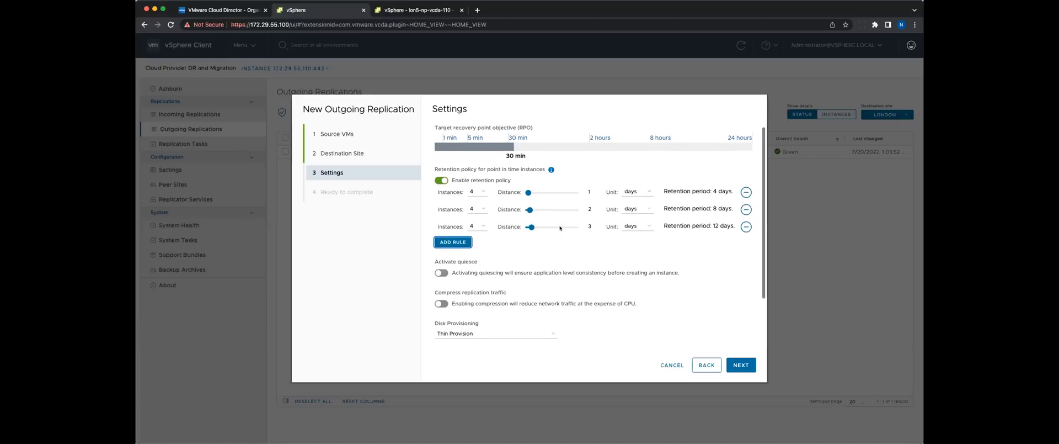
scroll(560, 228, "down", 3)
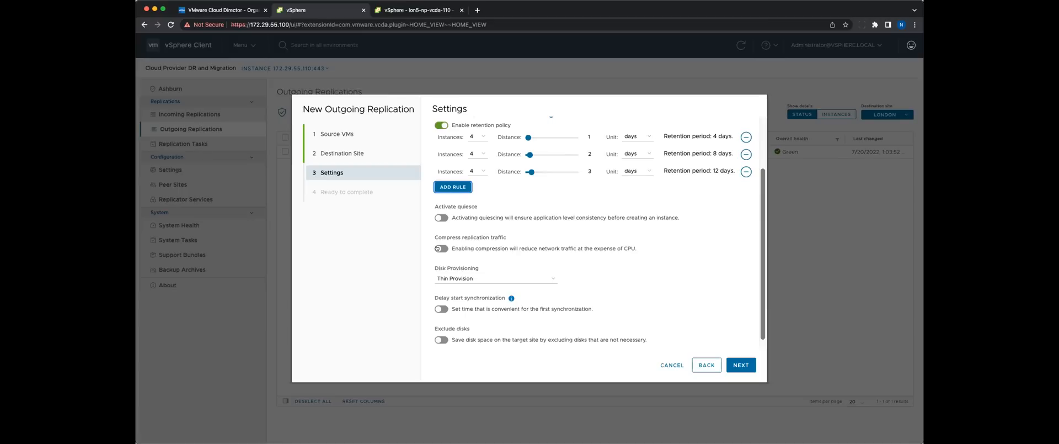
left_click(508, 280)
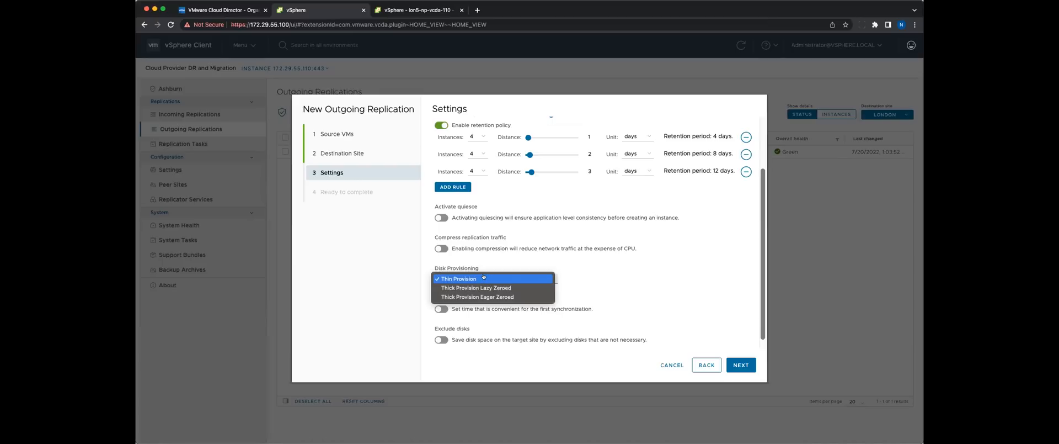
left_click(579, 278)
scroll(578, 279, "down", 1)
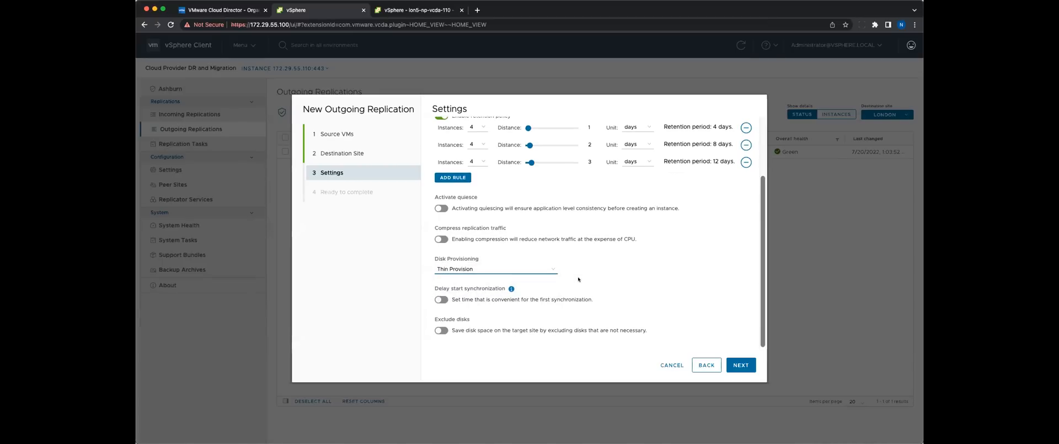
left_click(740, 365)
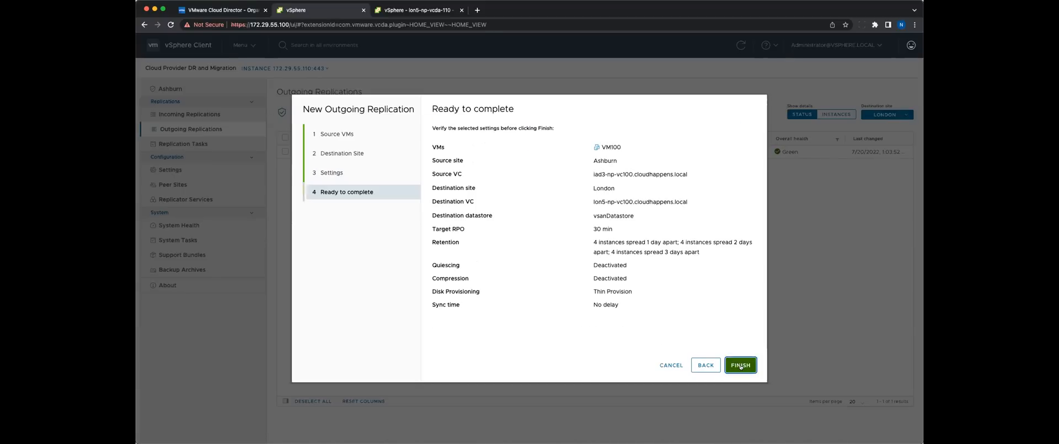
left_click(741, 365)
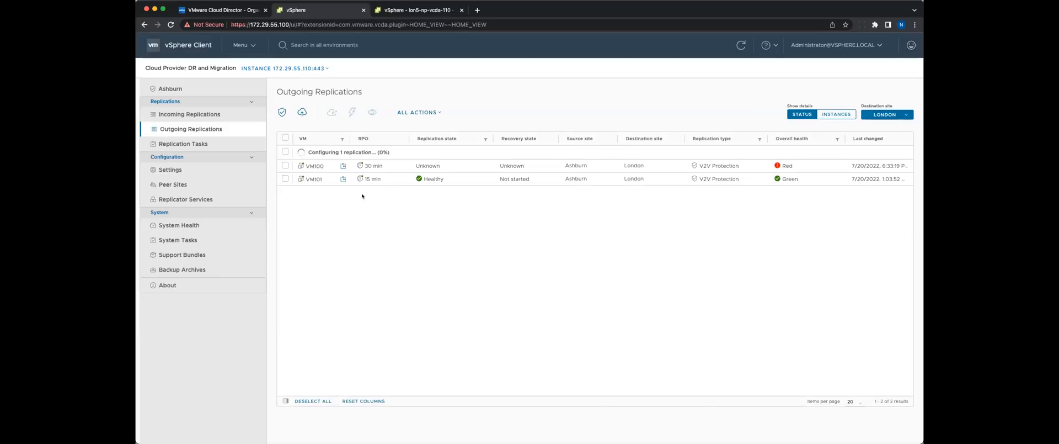
Review the replication settings of VM100 down to its last retention rule and apply them.
left_click(285, 165)
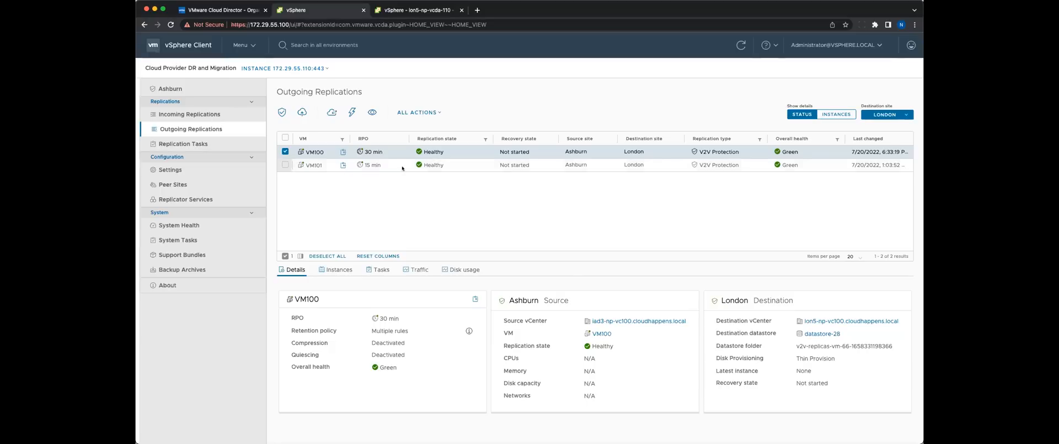
left_click(435, 113)
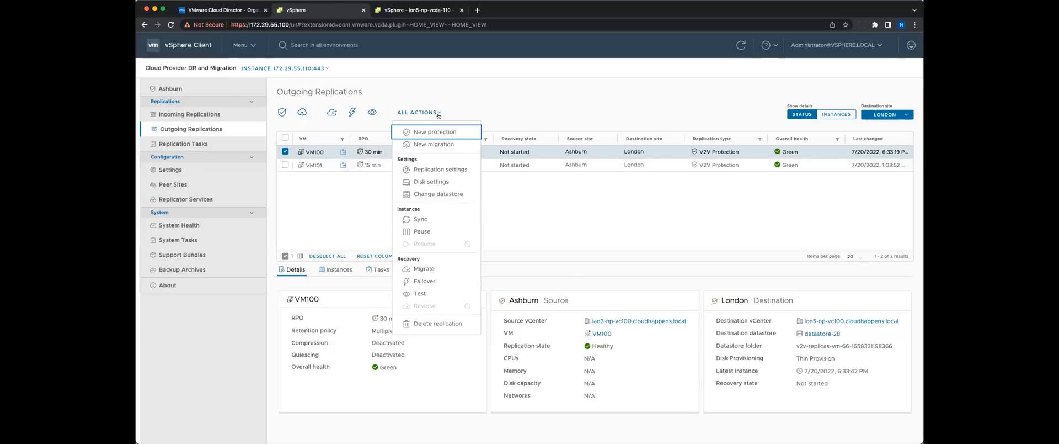
left_click(469, 169)
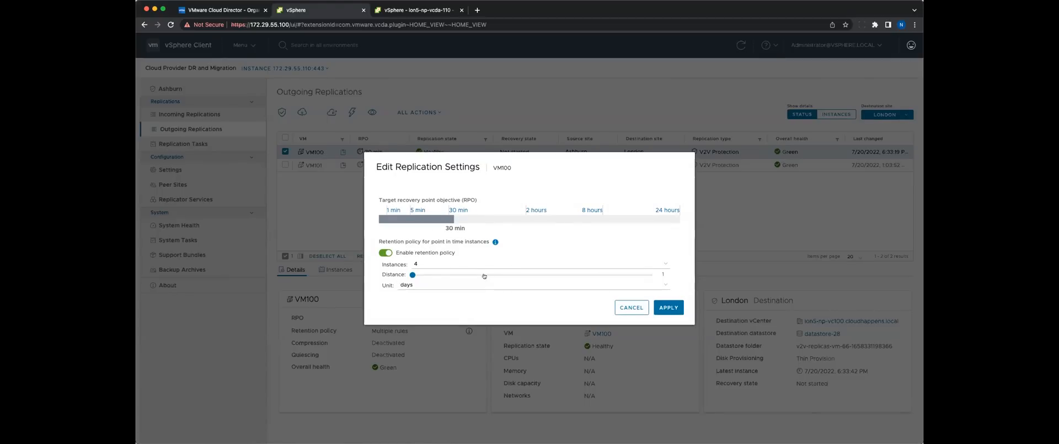
scroll(478, 275, "down", 2)
scroll(478, 275, "down", 5)
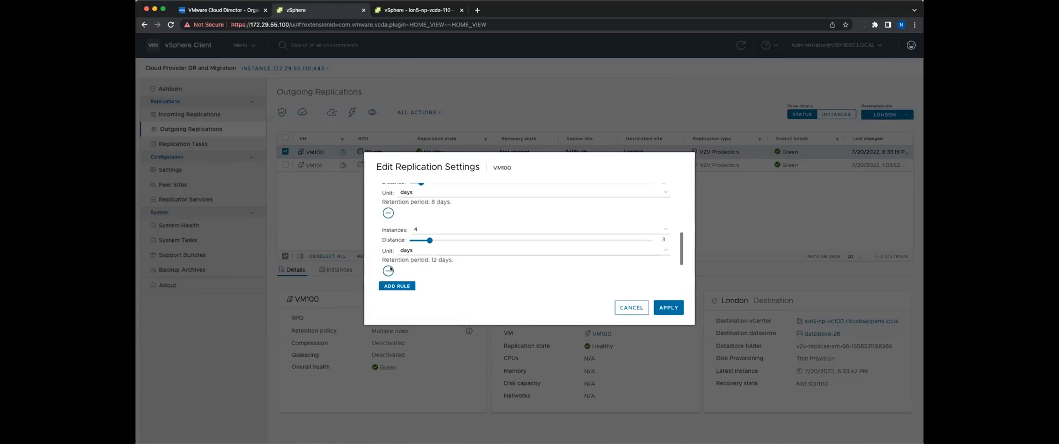
left_click(669, 309)
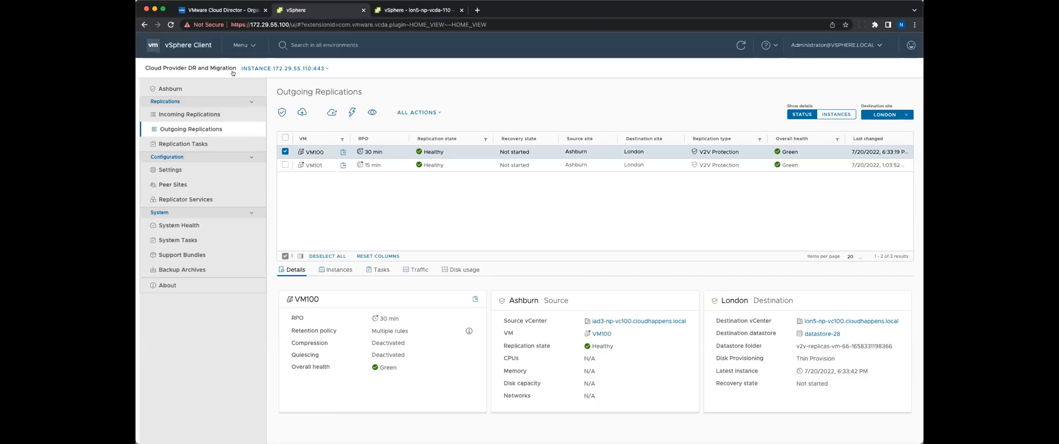
Start a failover test for VM100 with the Discovered virtual machine folder as the recovery location.
left_click(416, 111)
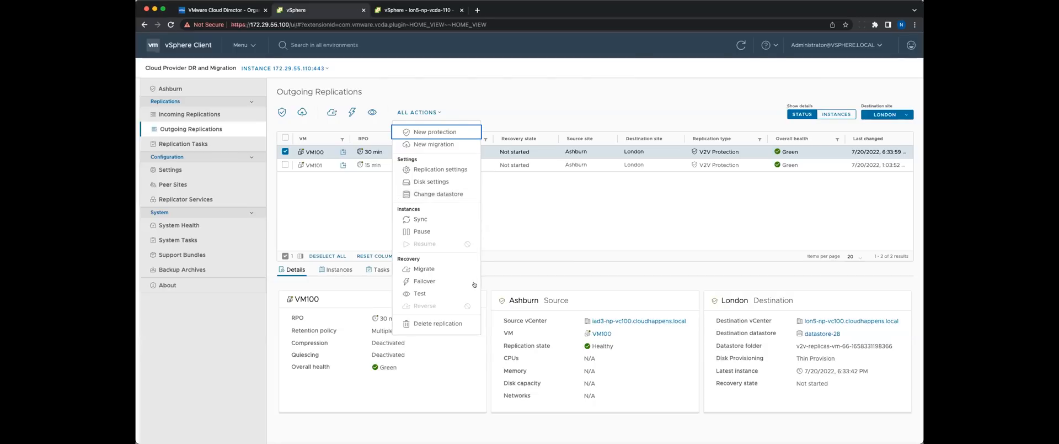
left_click(435, 291)
left_click(435, 291)
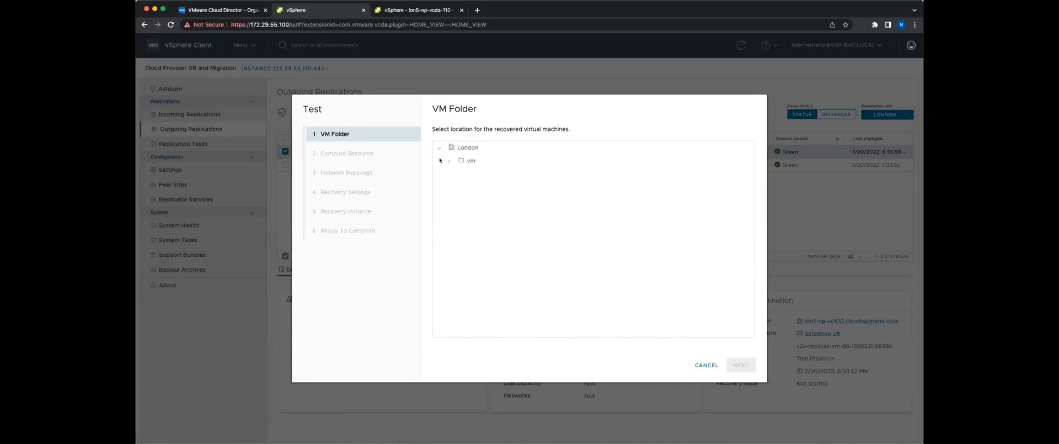
left_click(446, 161)
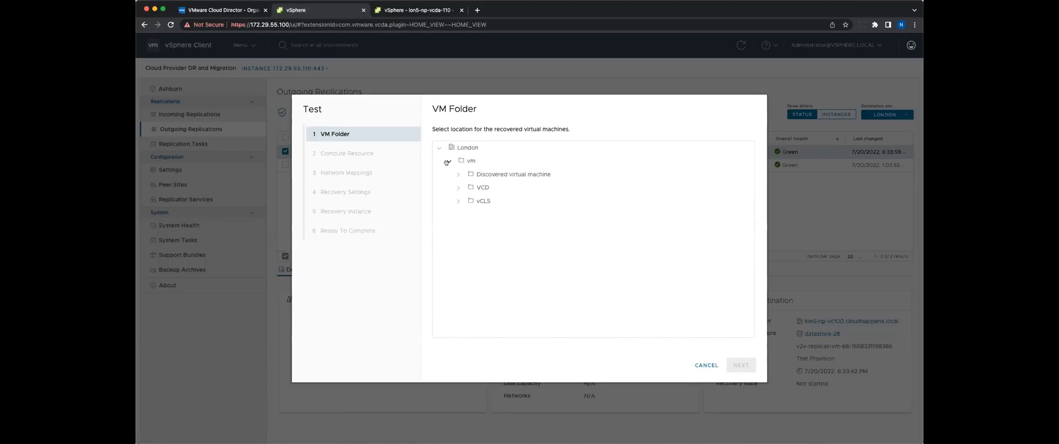
left_click(512, 173)
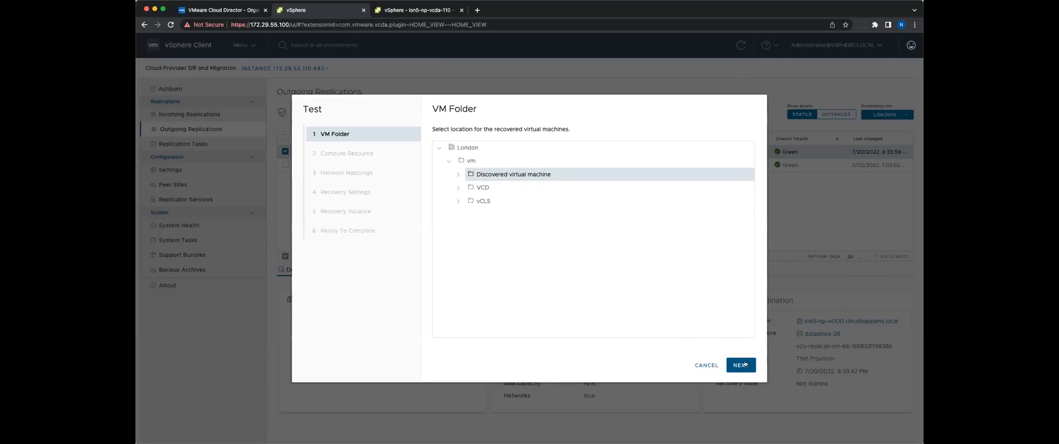
left_click(740, 364)
Set Cluster01's Resources pool as the destination compute resource and map VM100's Network adapter 1 to DPortGroup - 525.
left_click(452, 161)
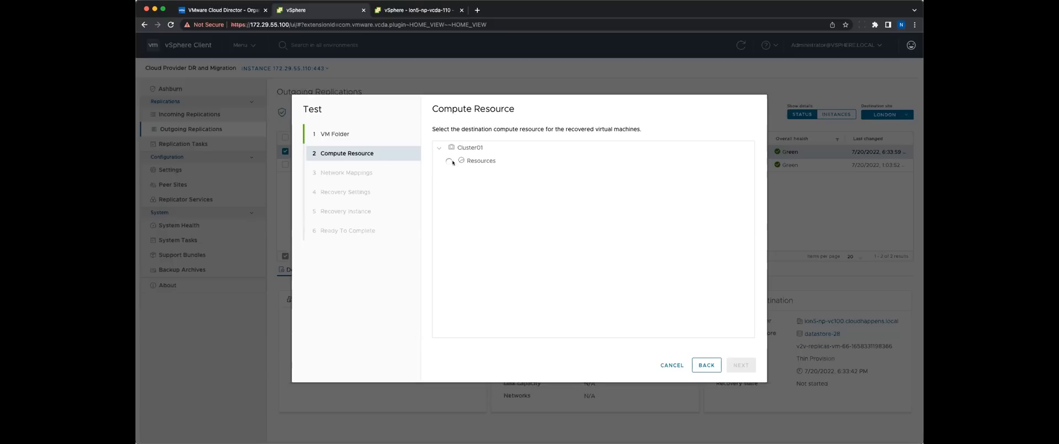
left_click(503, 161)
left_click(744, 363)
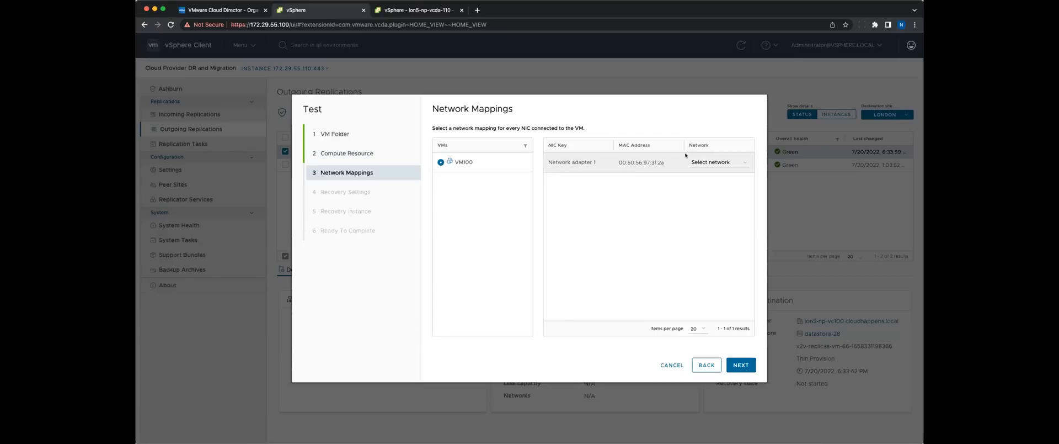
left_click(719, 161)
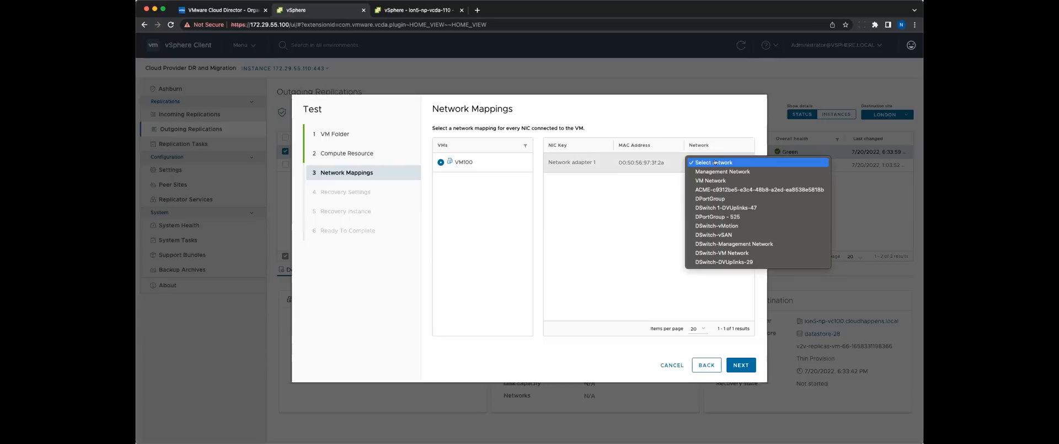
left_click(749, 217)
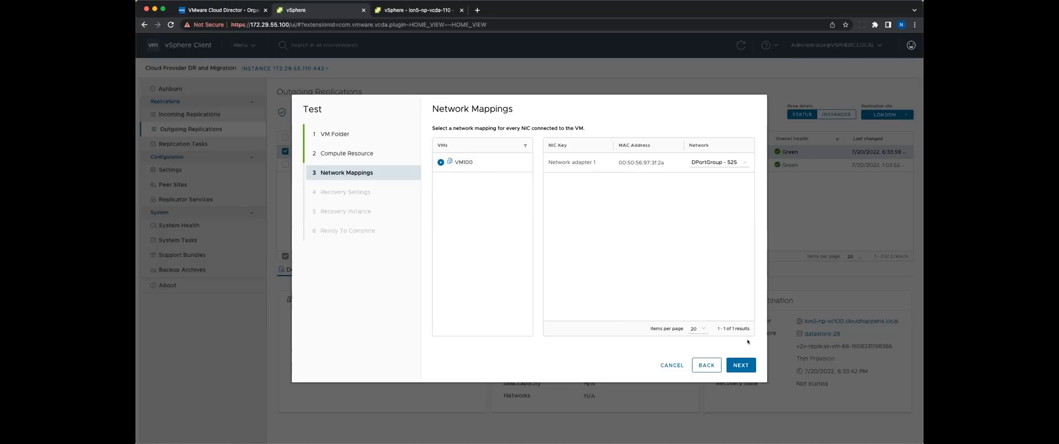
left_click(740, 365)
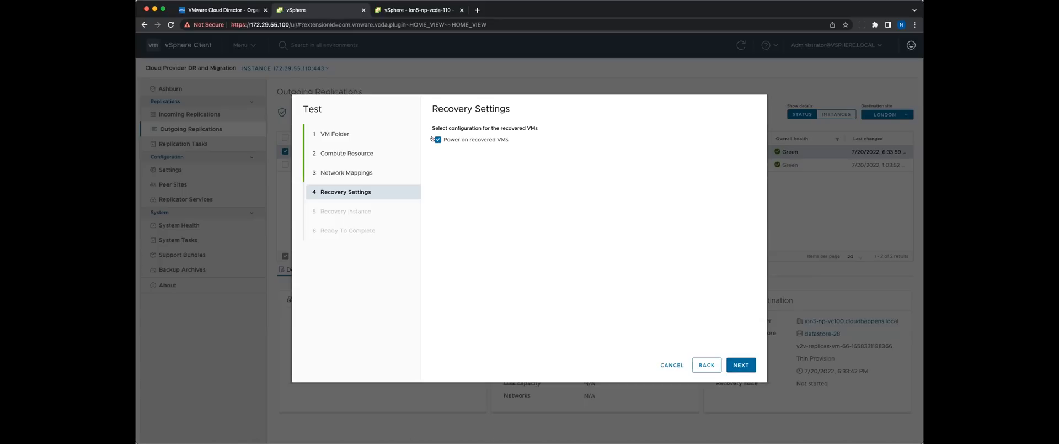
Keep powering on recovered VMs enabled, manually select VM100's existing instance as the recovery point, and run the test.
left_click(741, 366)
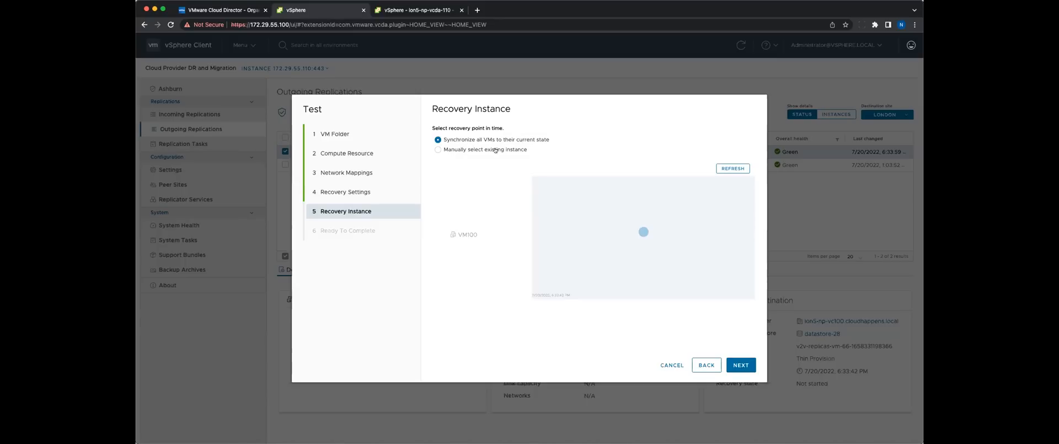
left_click(496, 150)
left_click(644, 232)
left_click(746, 365)
left_click(741, 365)
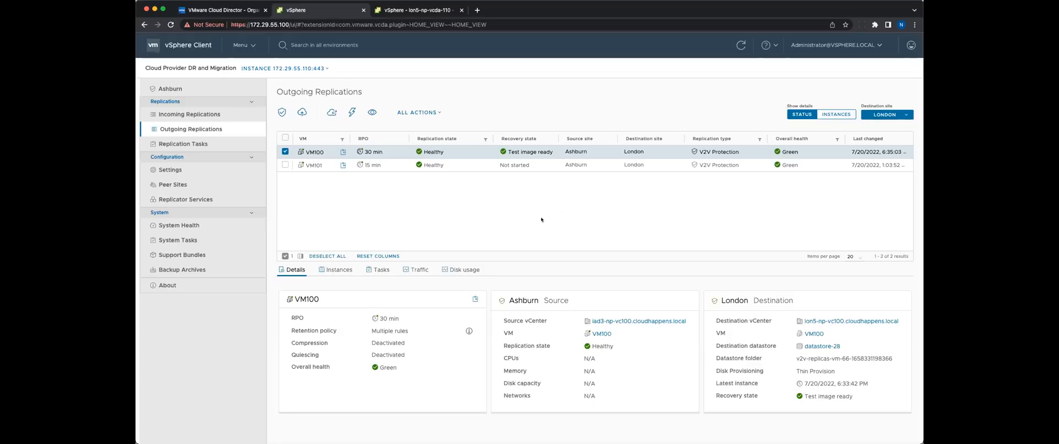
Check the recovered VM100's summary in the London vSphere inventory and return to the Ashburn outgoing replications.
left_click(382, 11)
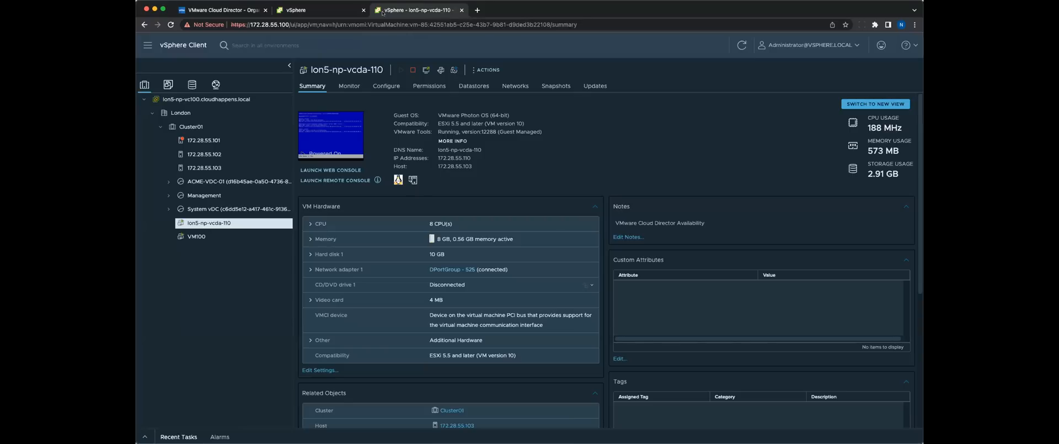
left_click(232, 236)
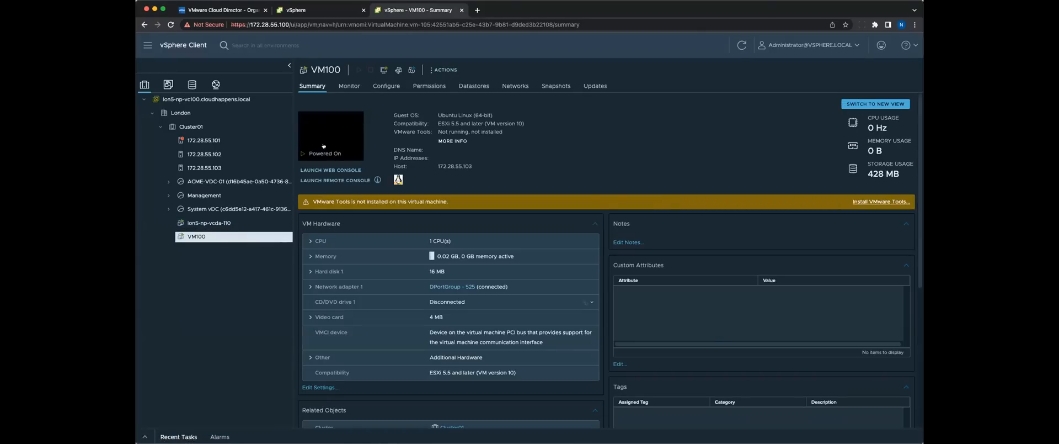
left_click(229, 9)
left_click(320, 10)
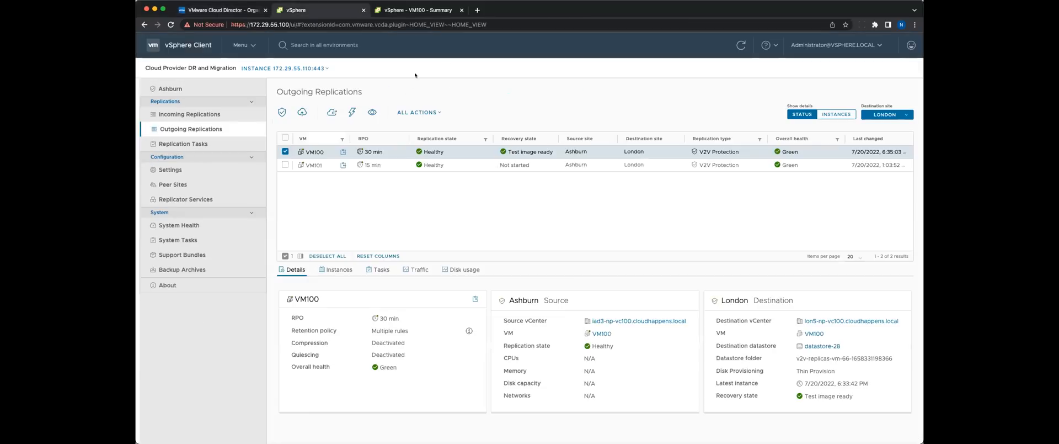
Clean up the test results of the VM100 replication.
left_click(429, 110)
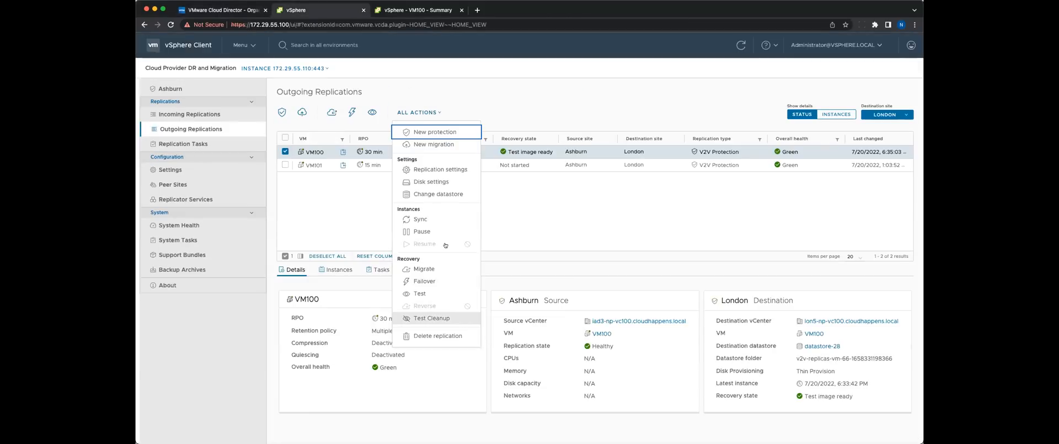
left_click(450, 320)
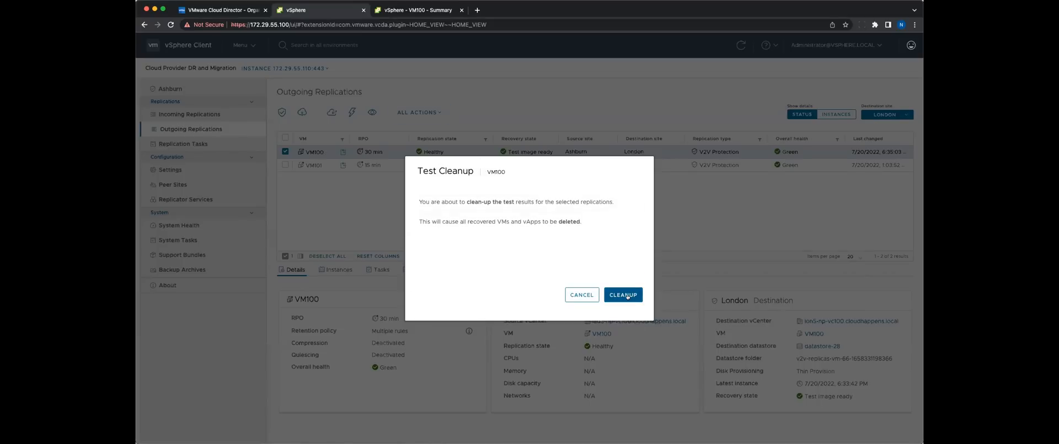
left_click(627, 295)
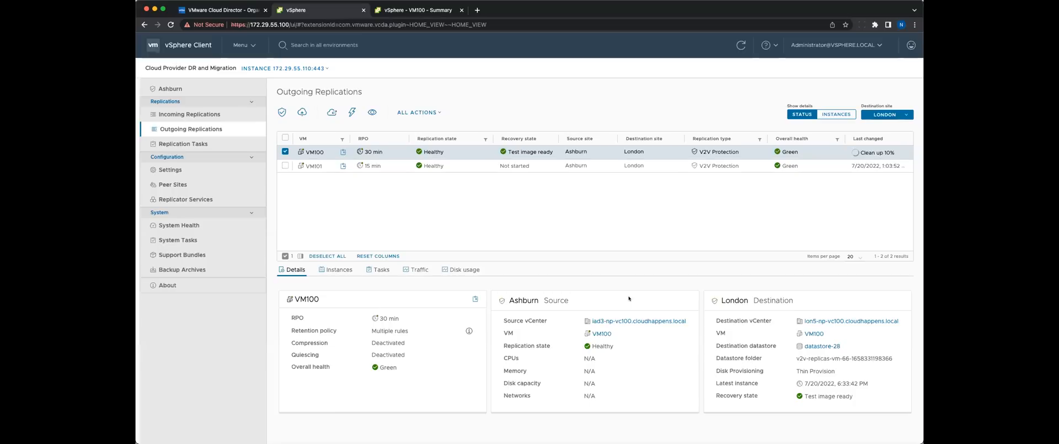